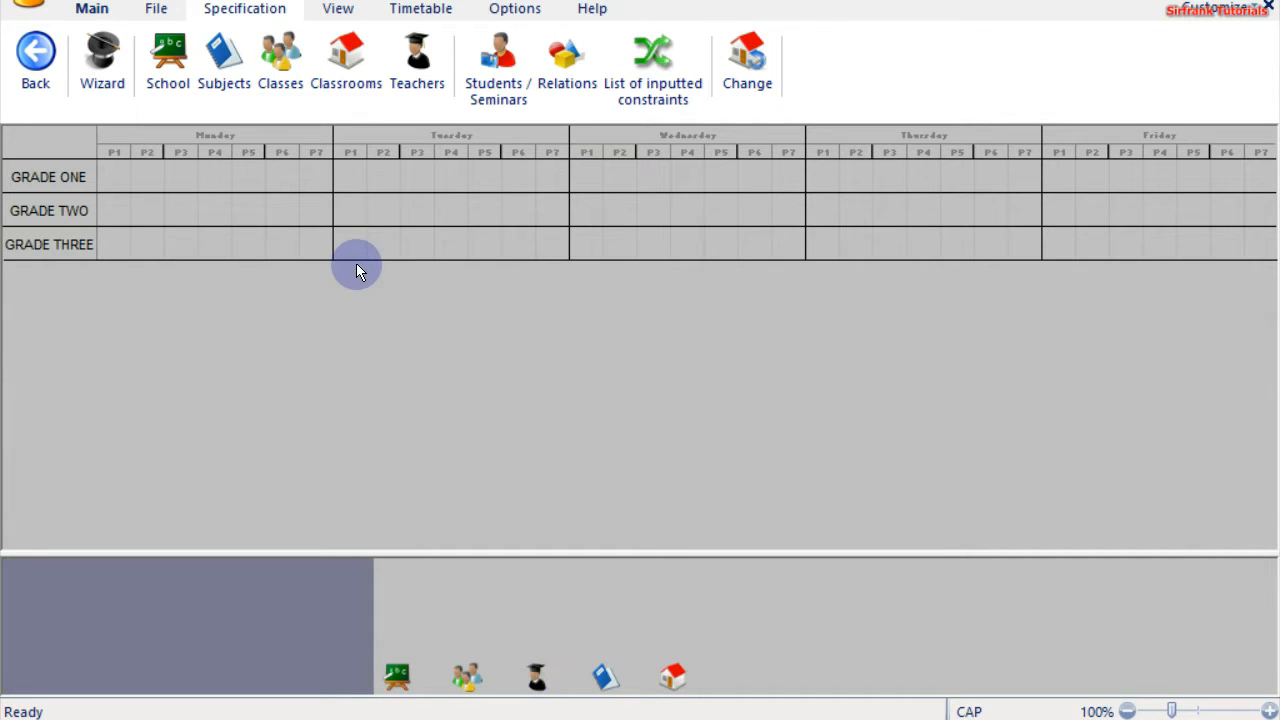
Launch the timetable setup wizard from the Specification tab
click(104, 75)
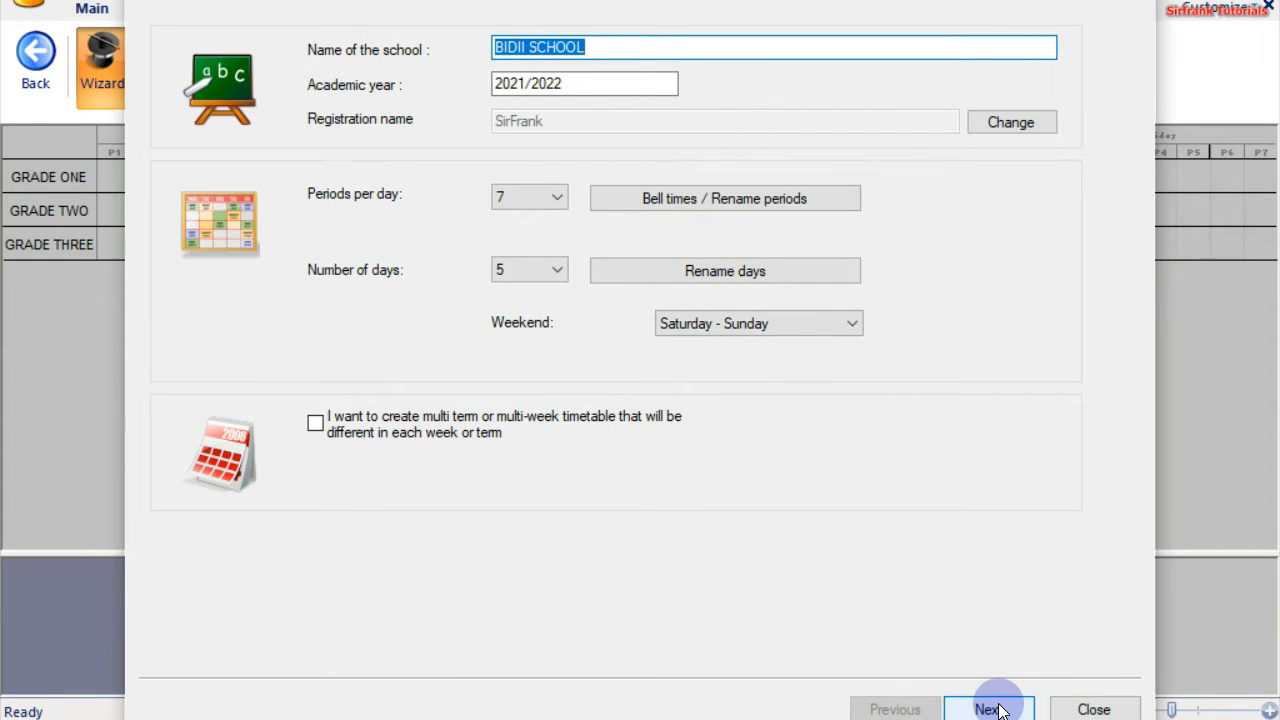
Advance the wizard past the school, classes and classrooms pages to the empty teacher list
click(998, 710)
click(990, 710)
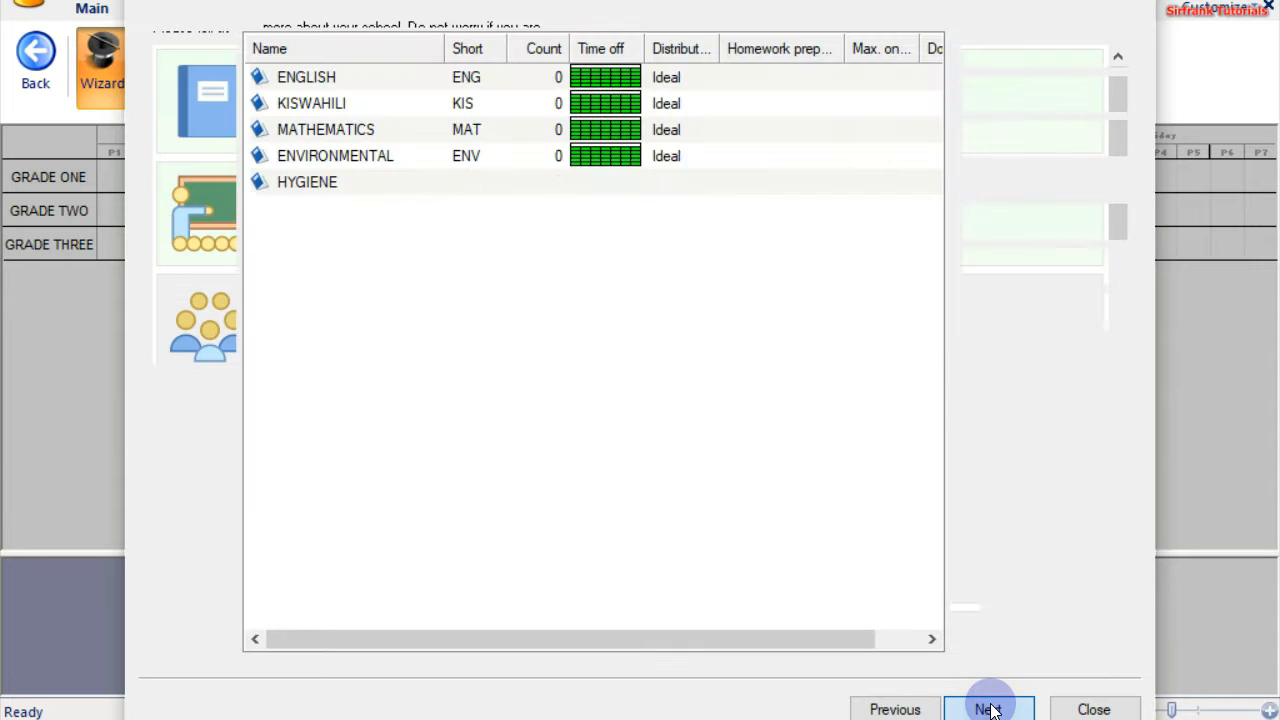
click(990, 710)
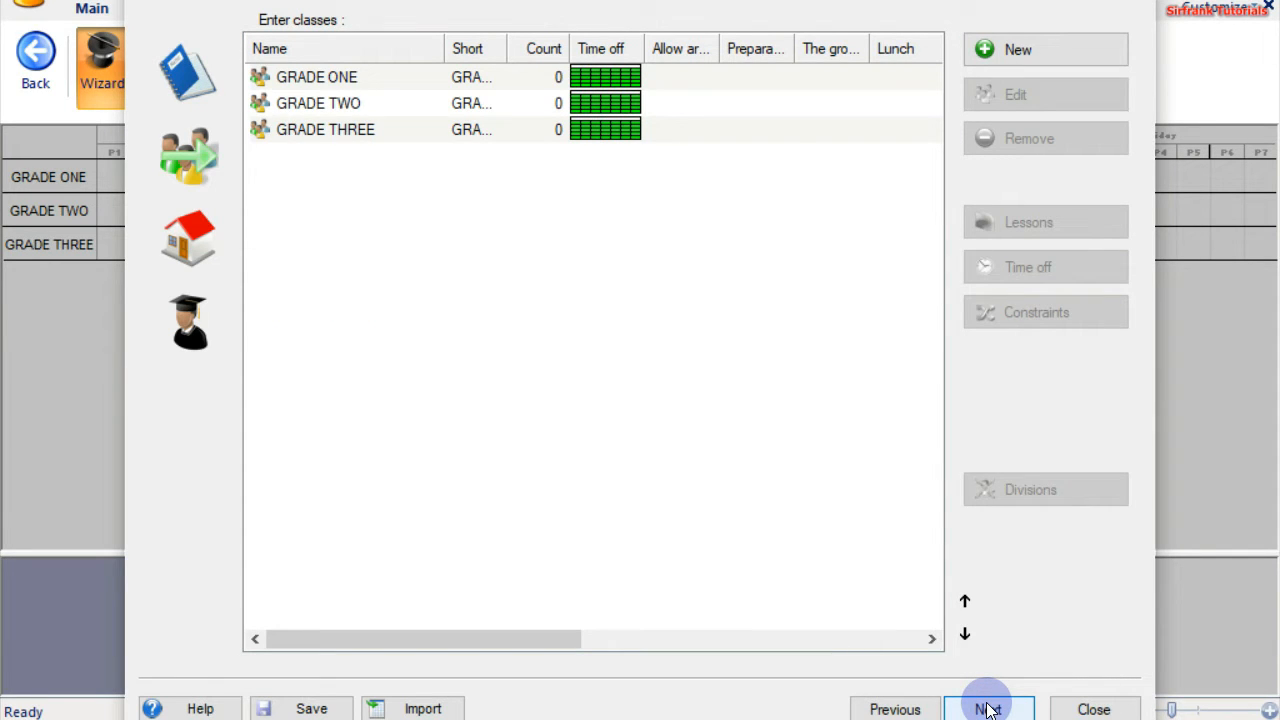
click(988, 710)
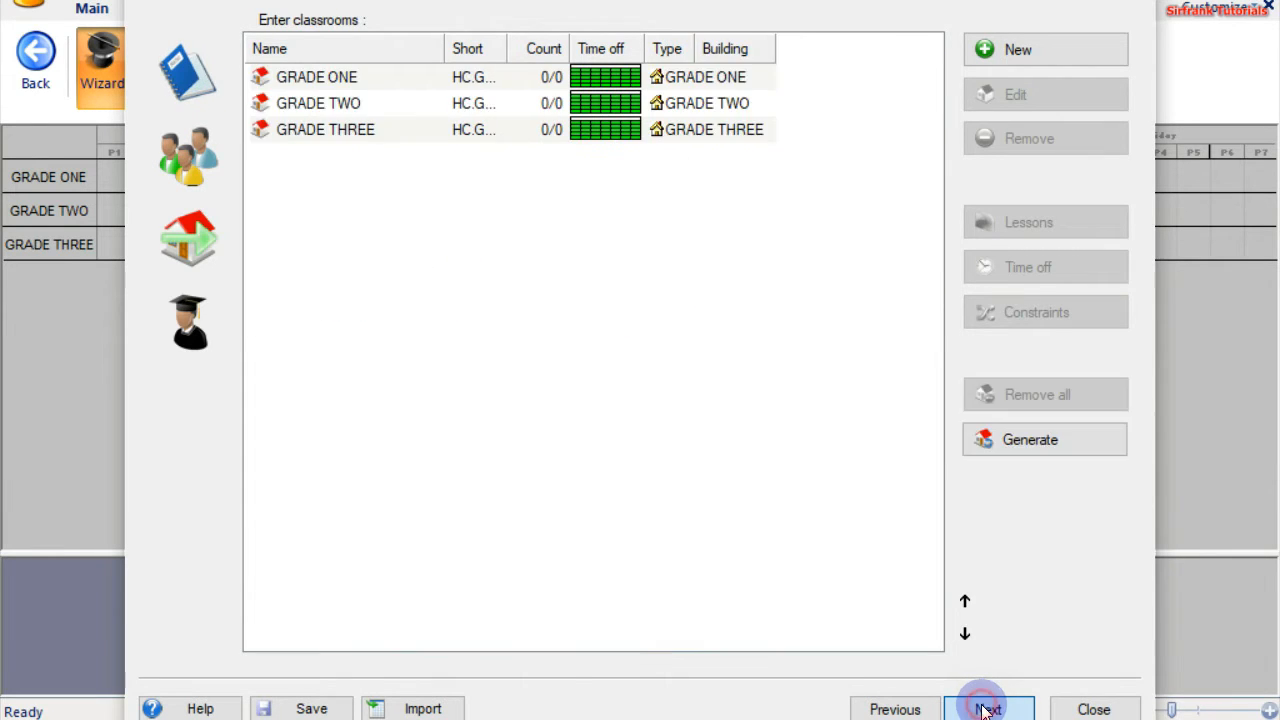
click(988, 710)
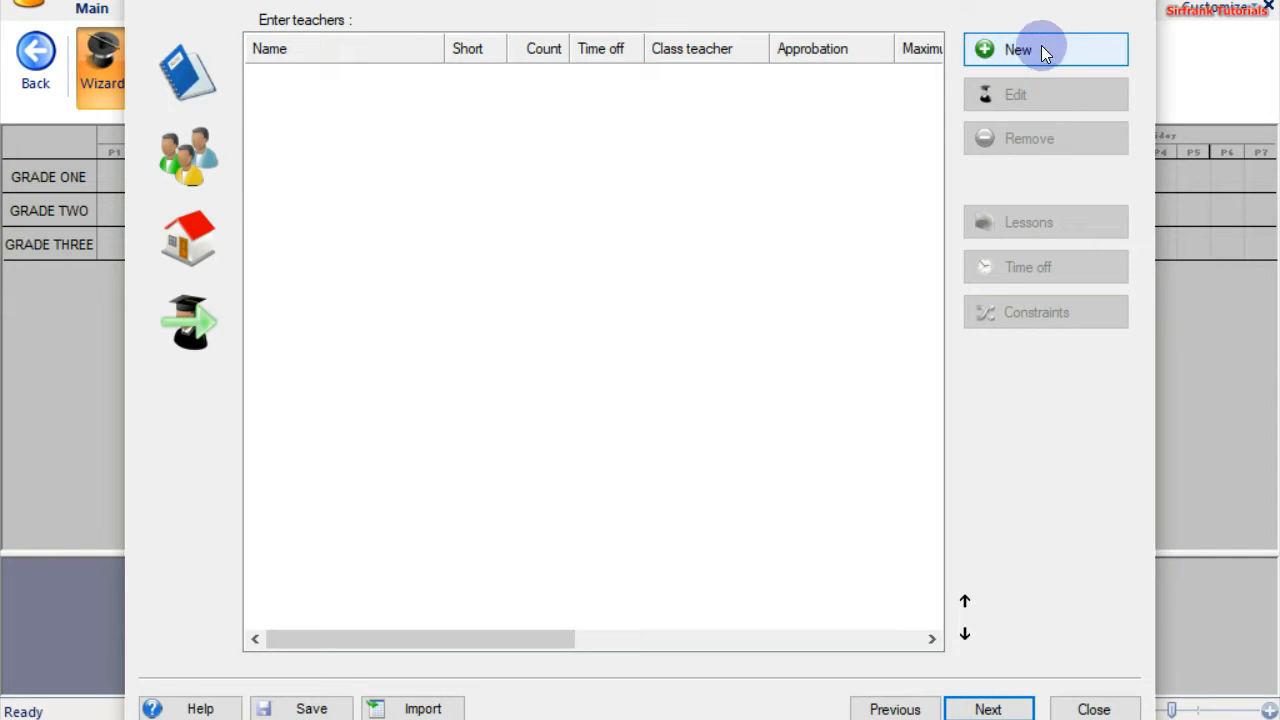
Start a new teacher and step through the Short, contract, E-mail, Phone, Title and Number fields
click(1007, 52)
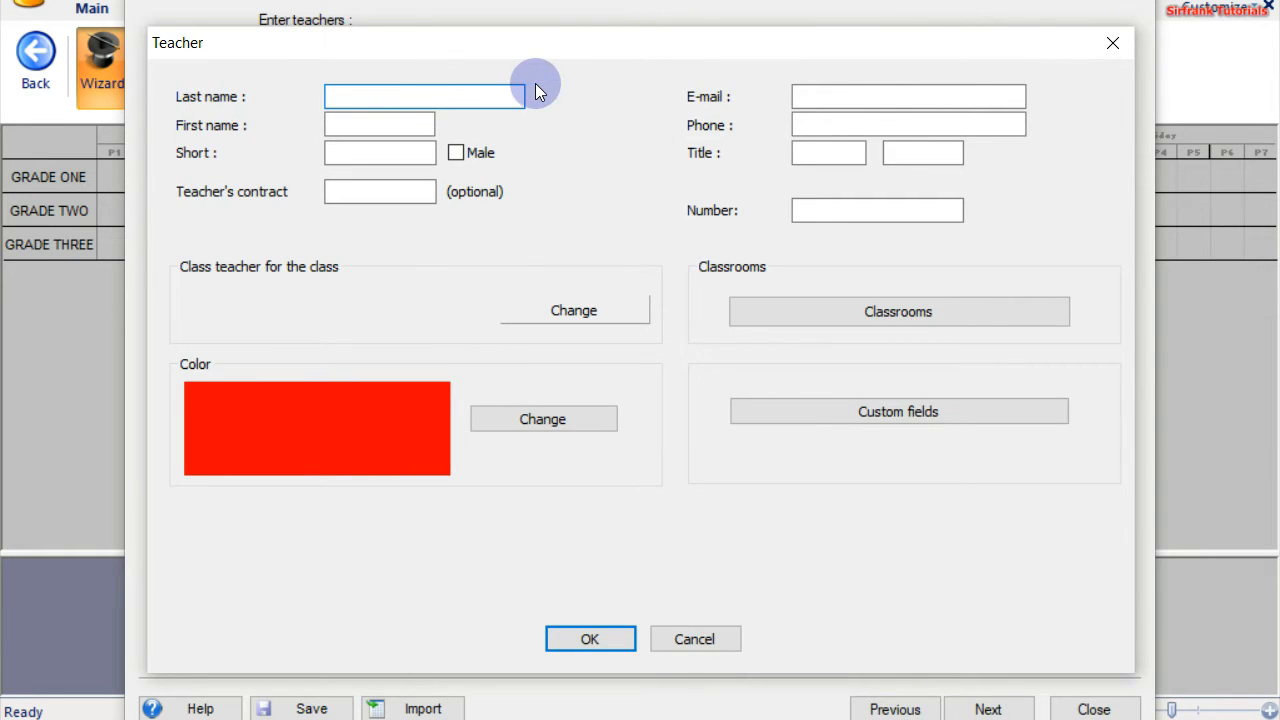
click(456, 154)
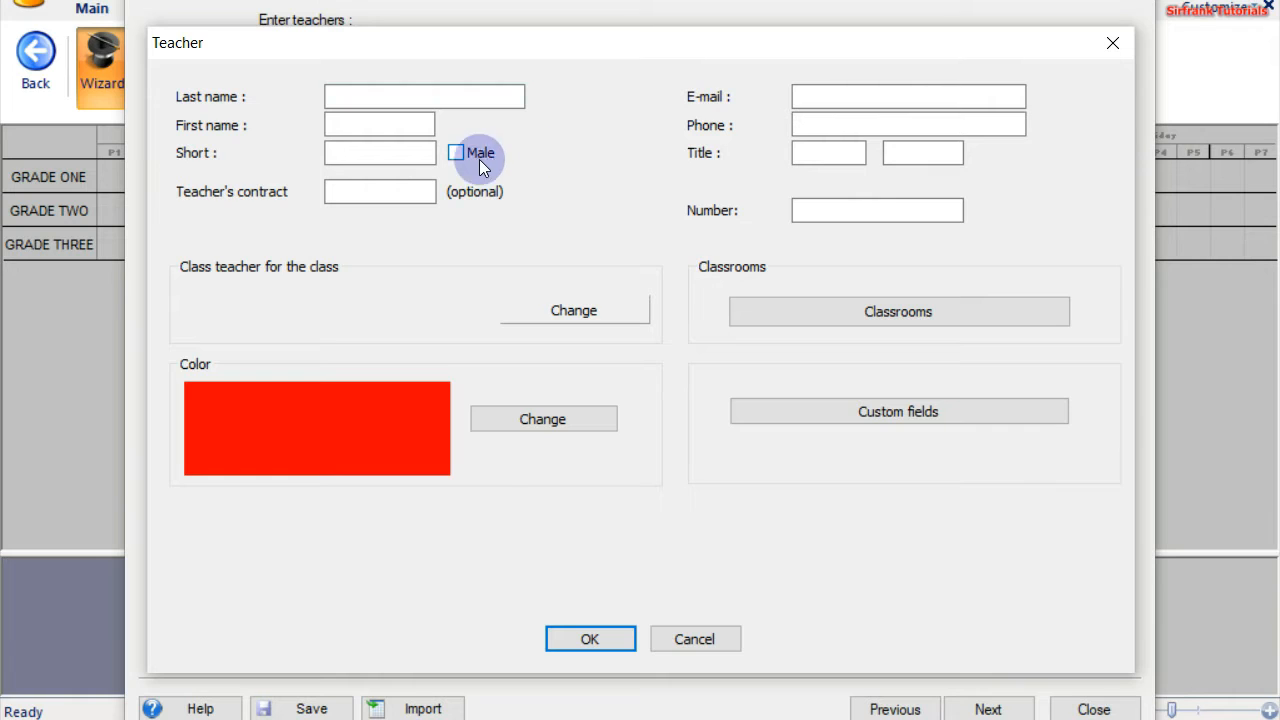
click(356, 152)
click(351, 153)
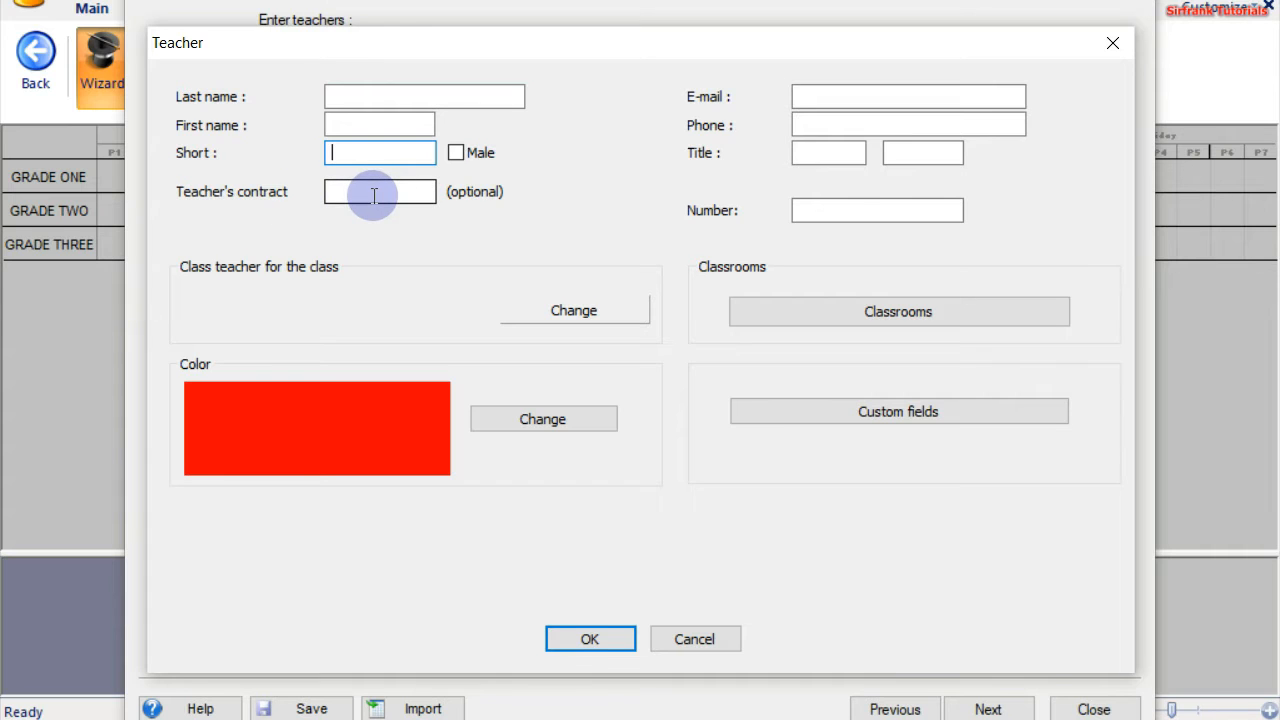
click(368, 192)
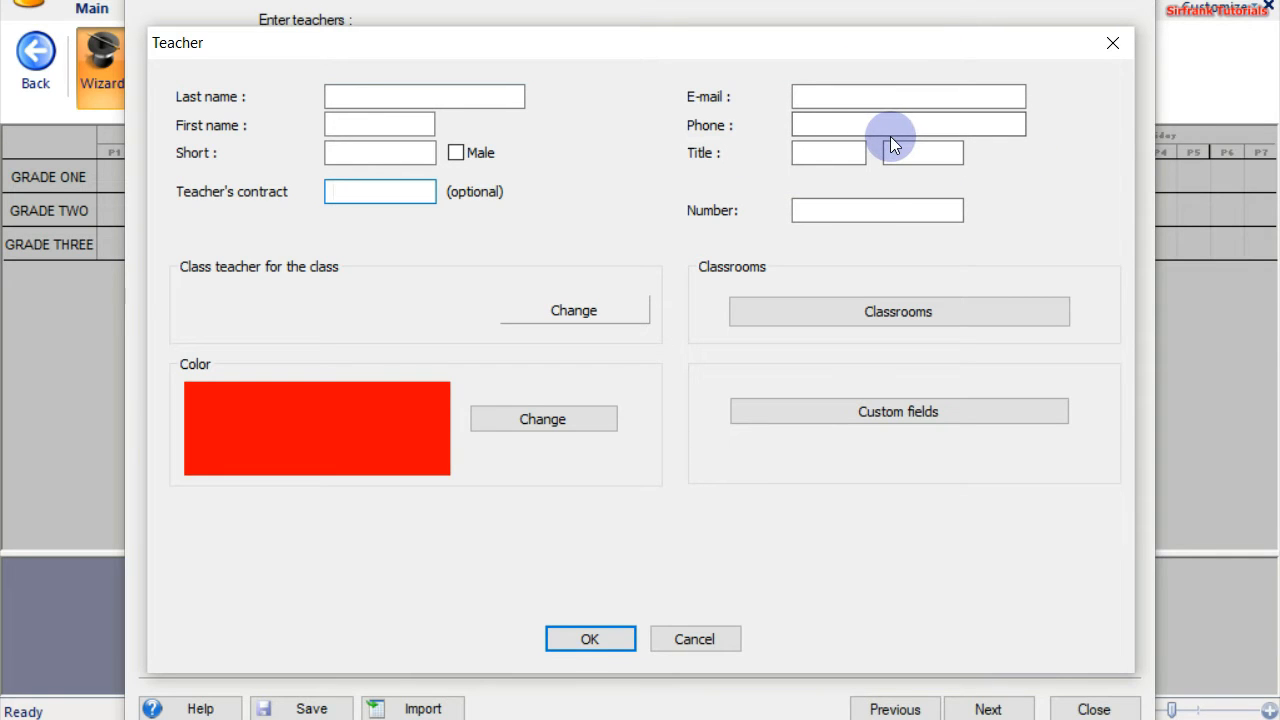
click(824, 104)
click(830, 118)
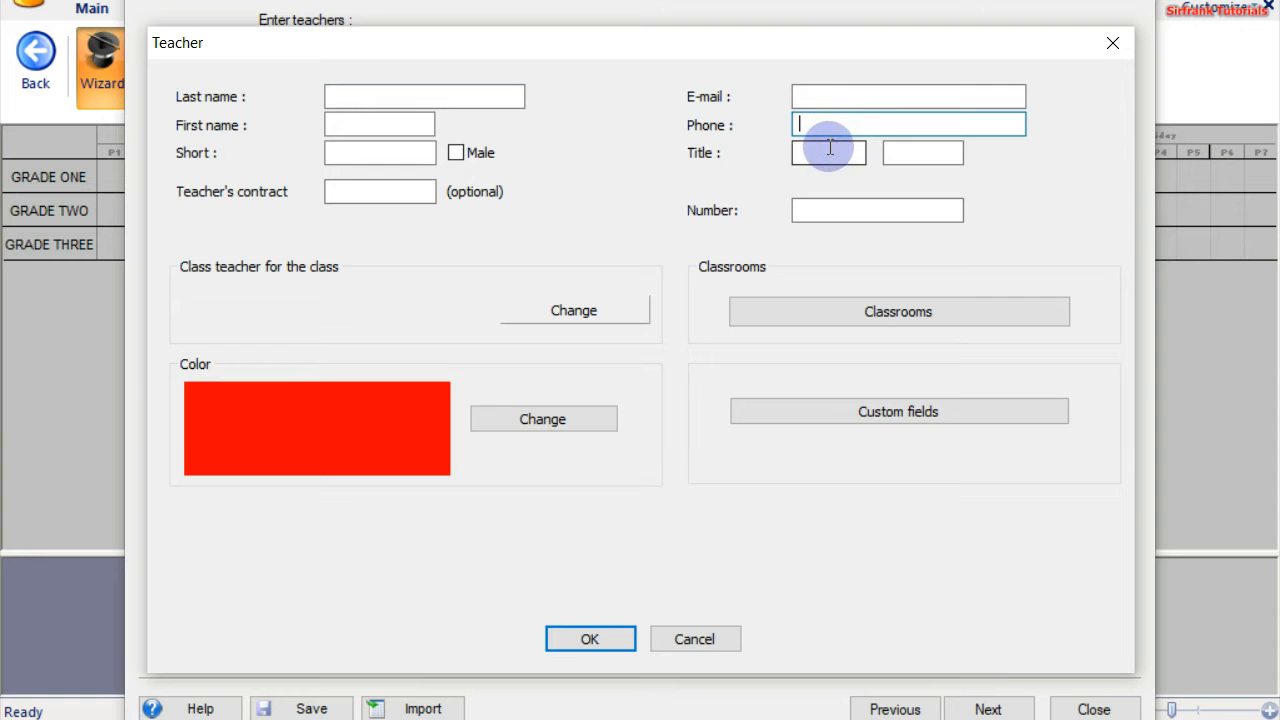
click(826, 148)
click(832, 205)
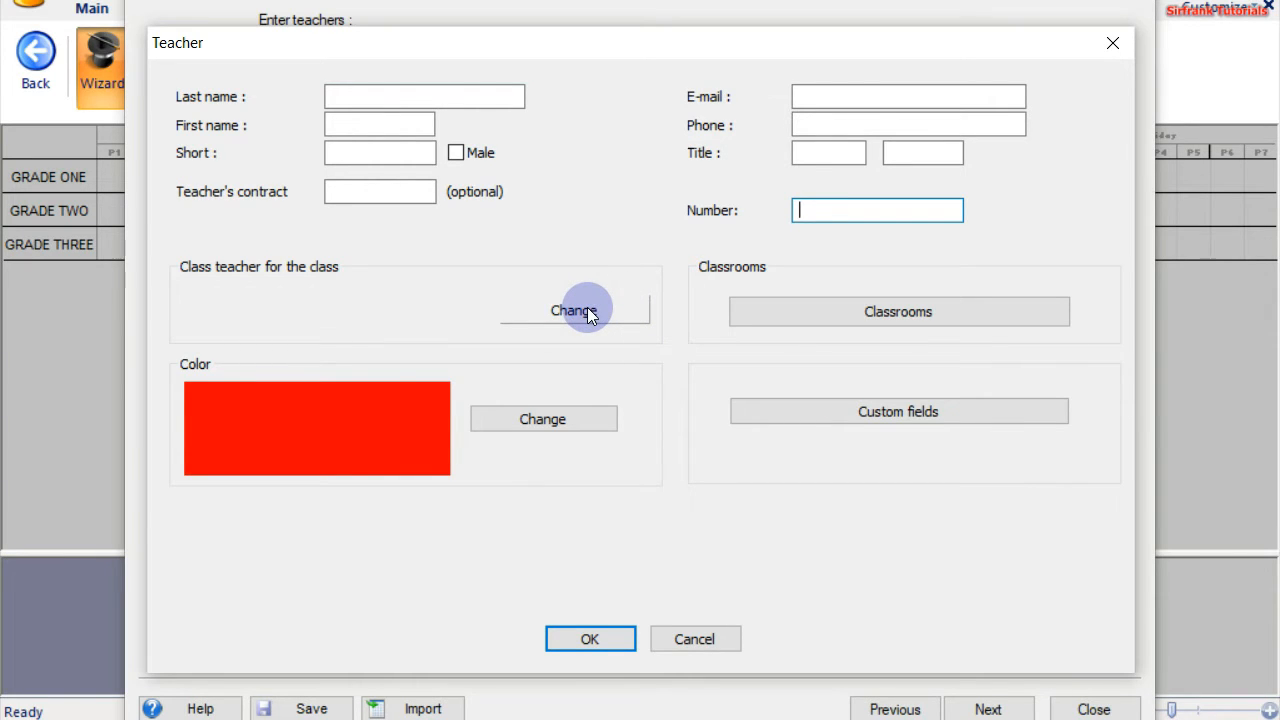
click(546, 423)
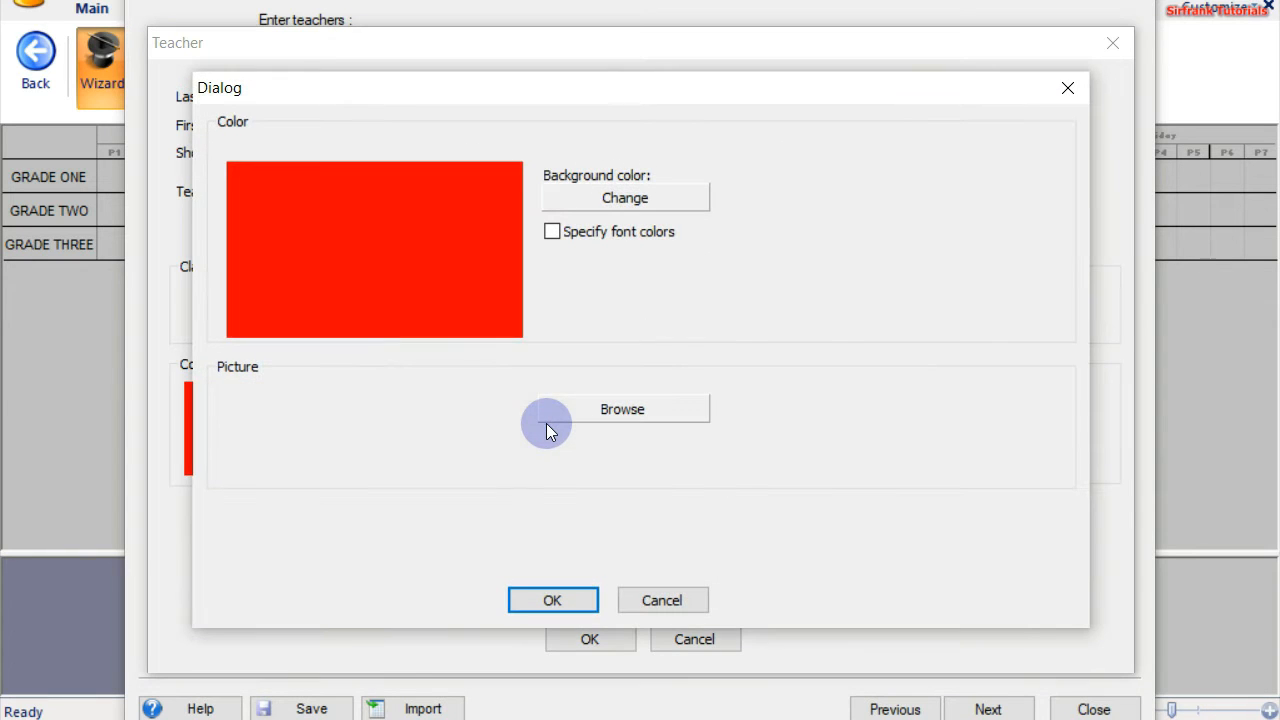
click(639, 197)
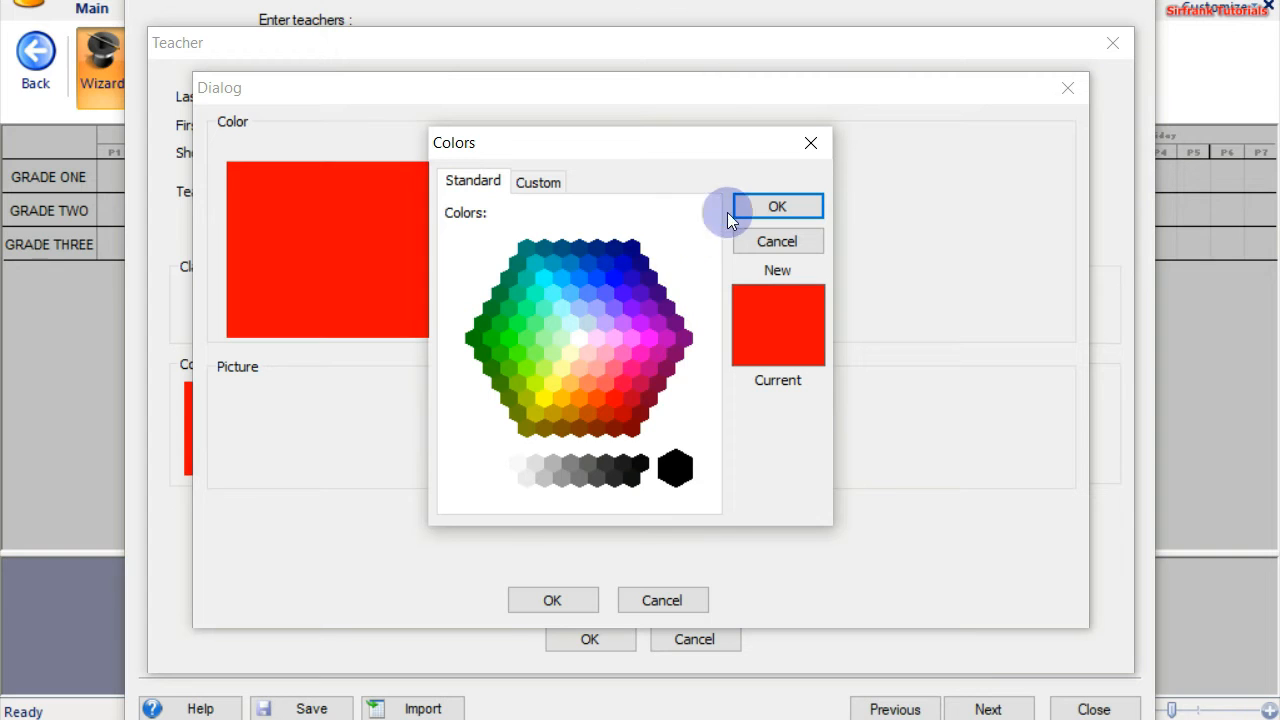
click(810, 140)
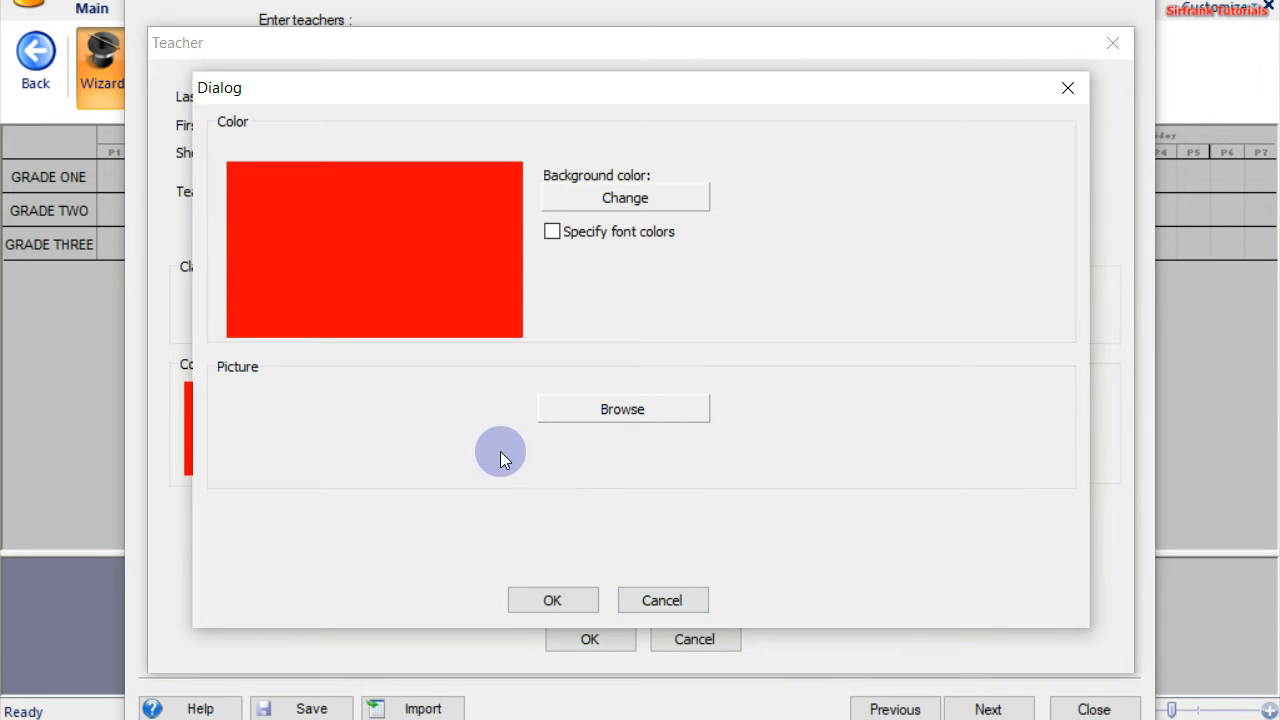
click(663, 599)
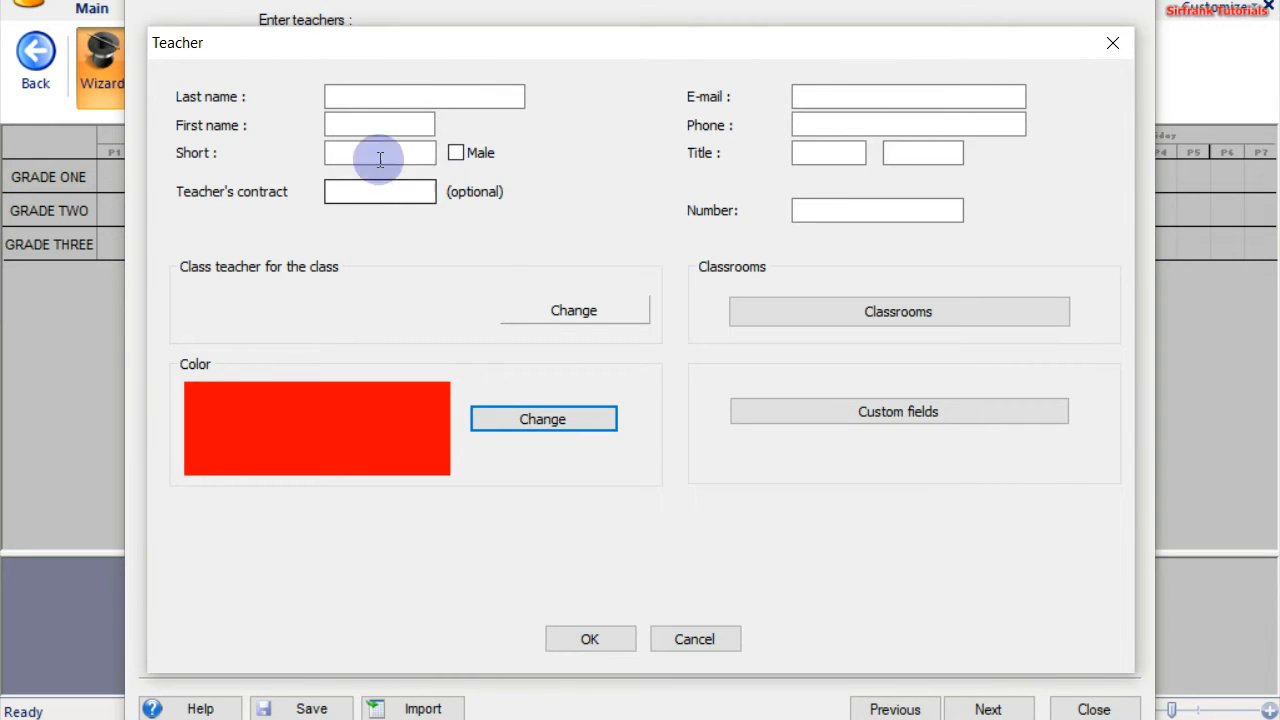
Enter the first teacher's last name and first name
click(343, 94)
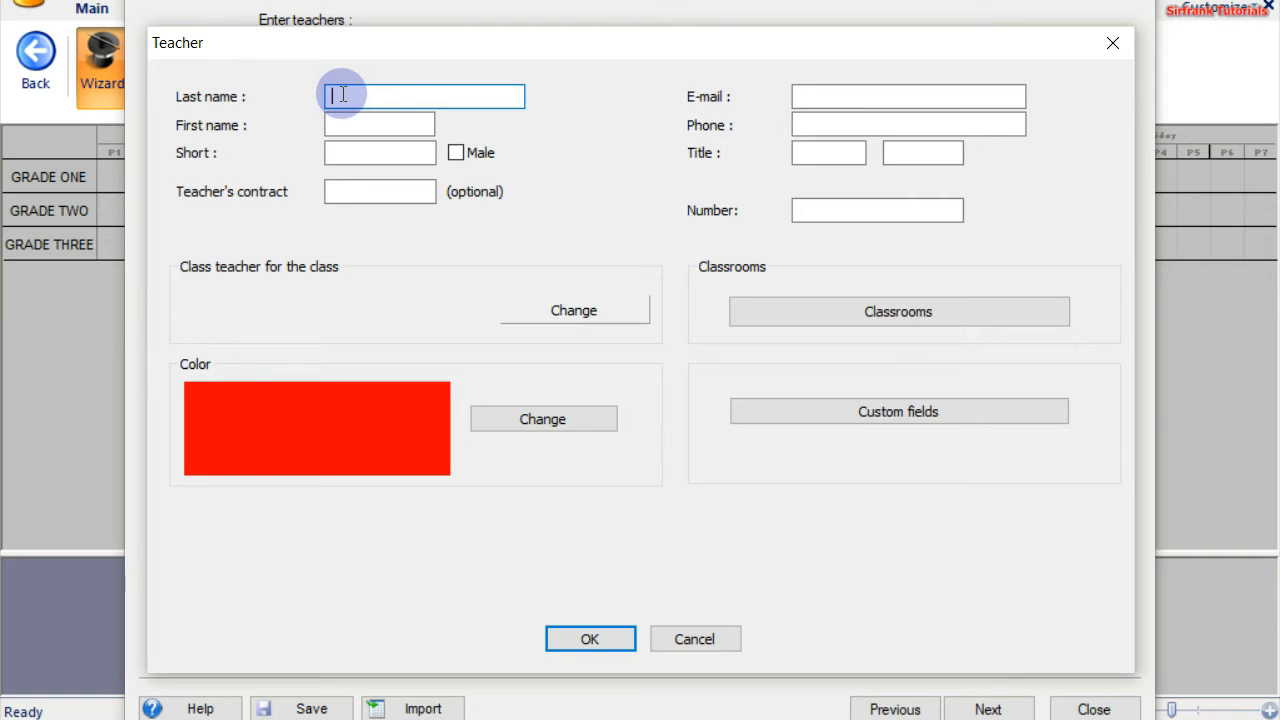
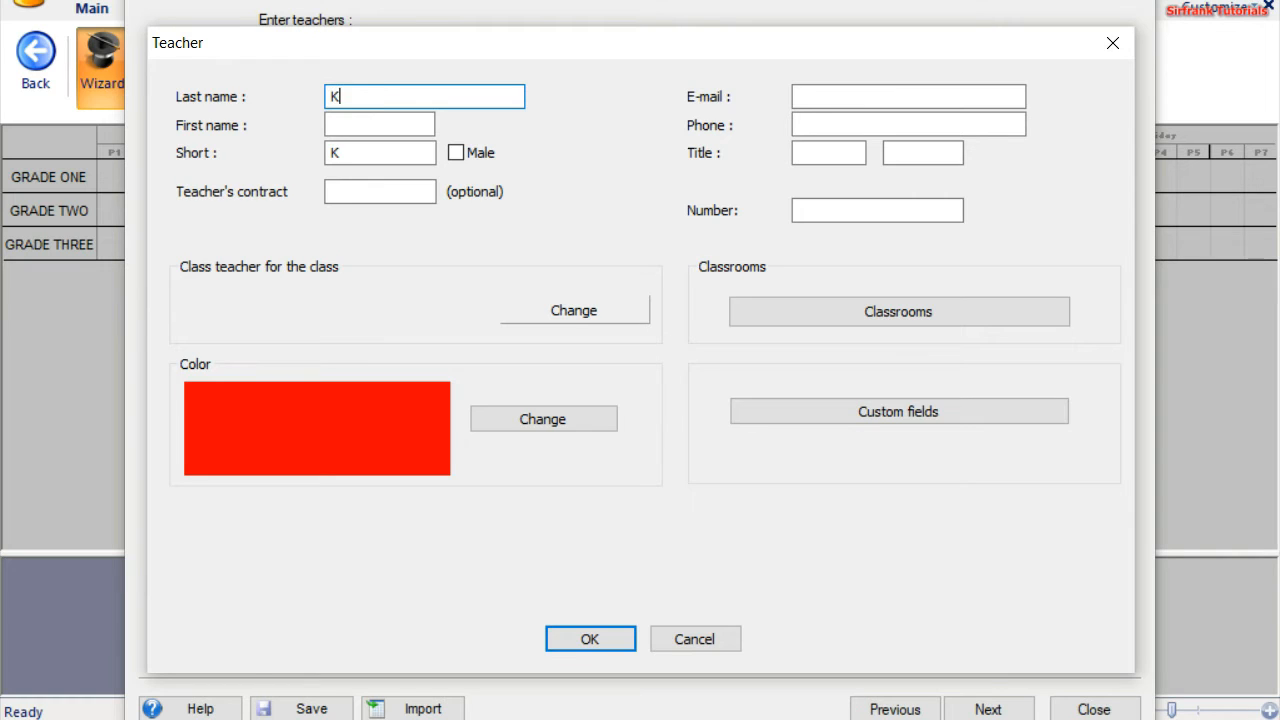
key(Tab)
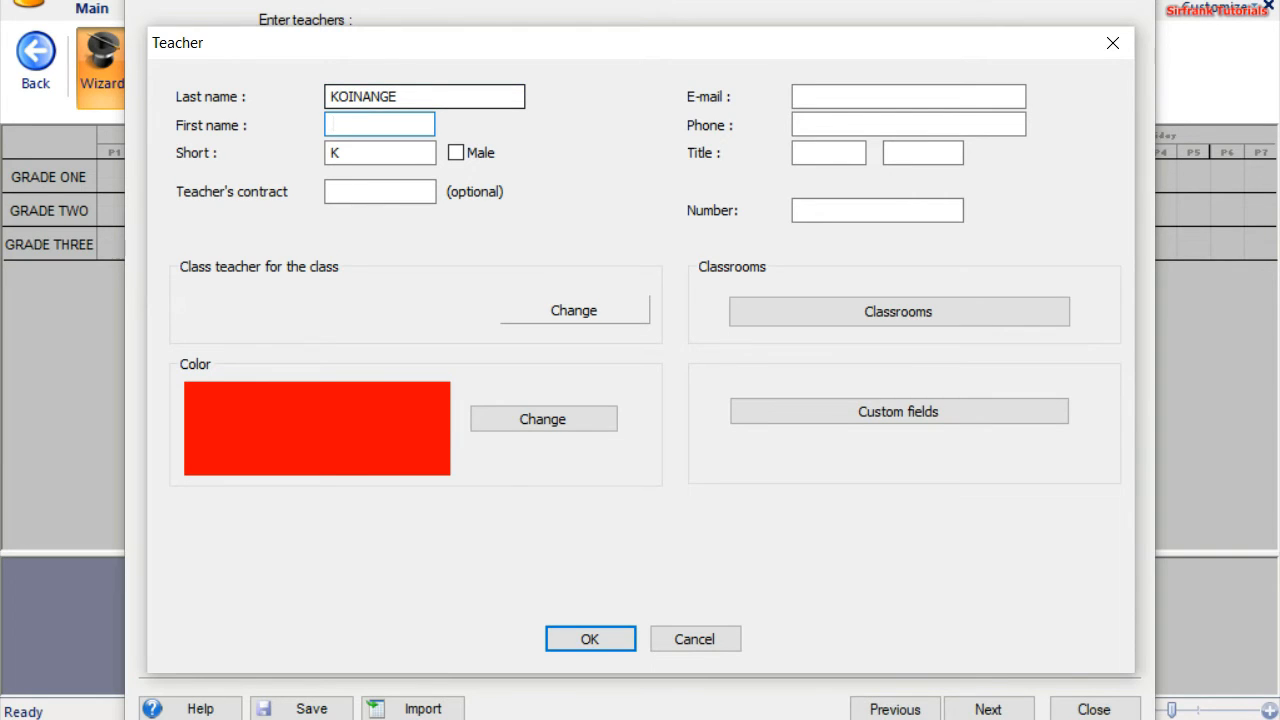
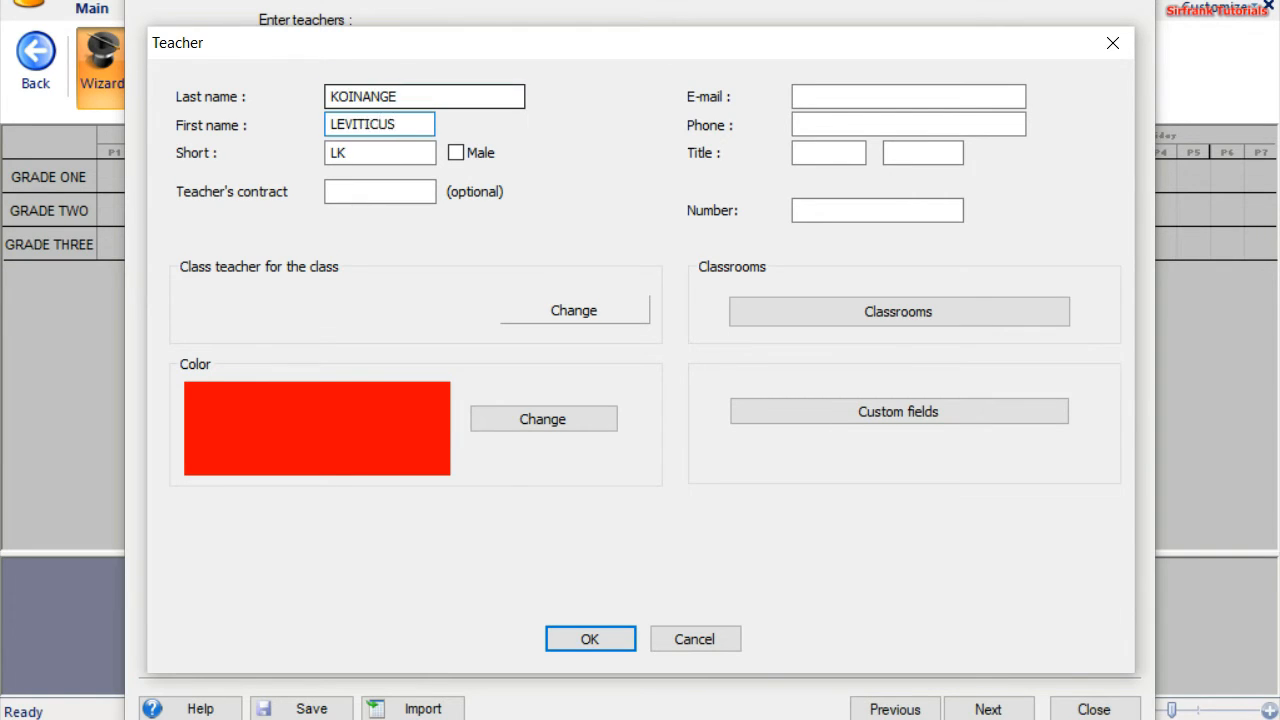
Mark the teacher as male and change the short code to 6 LK
double_click(347, 152)
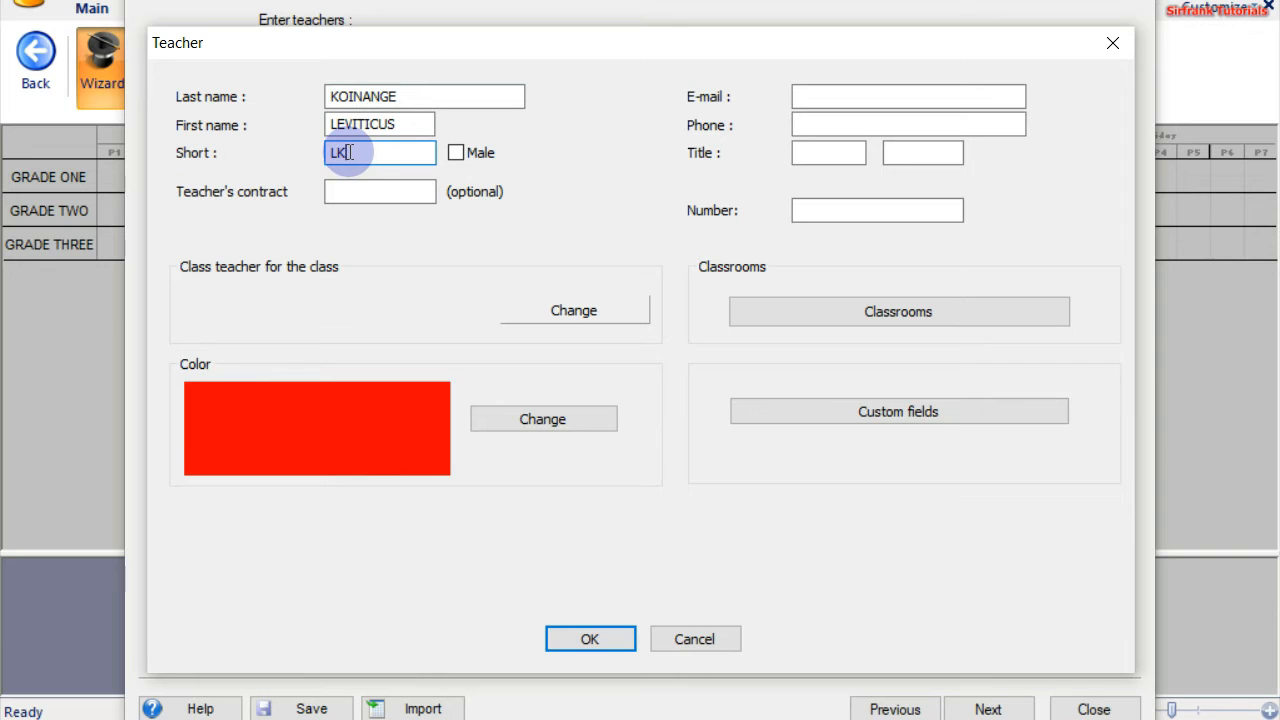
drag(329, 153, 366, 153)
click(366, 153)
click(457, 153)
key(space)
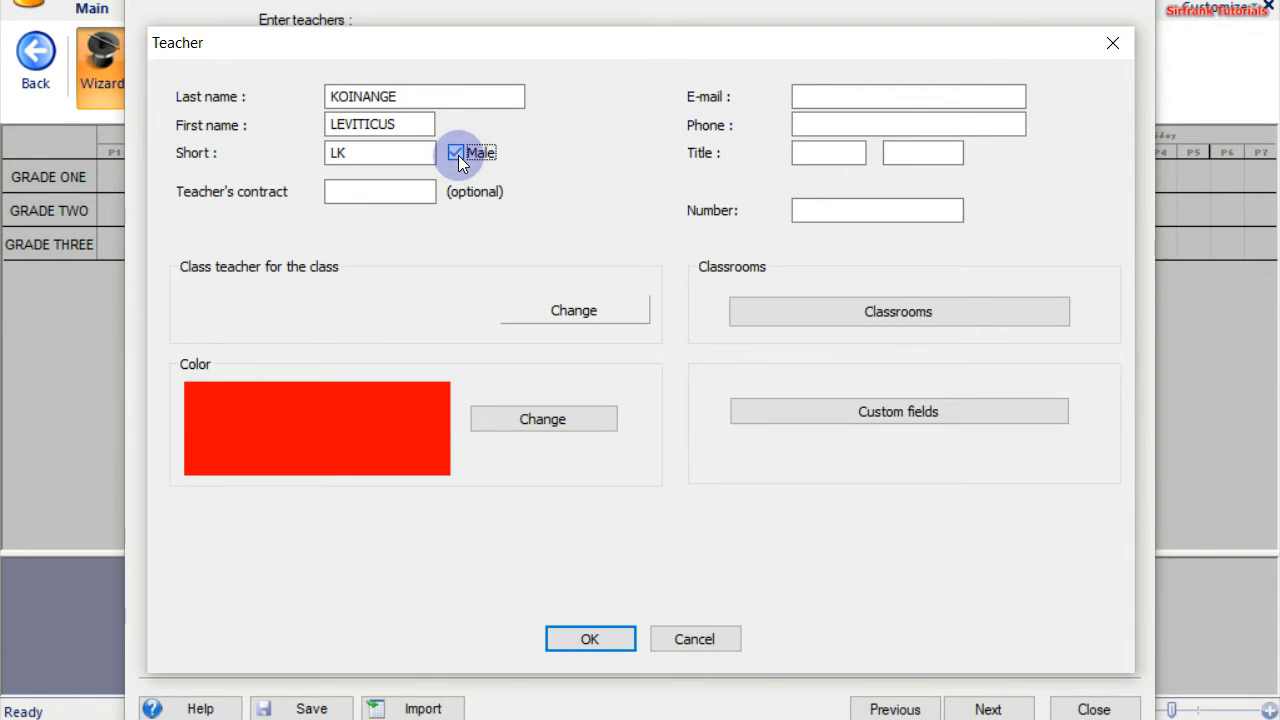
click(343, 152)
click(341, 152)
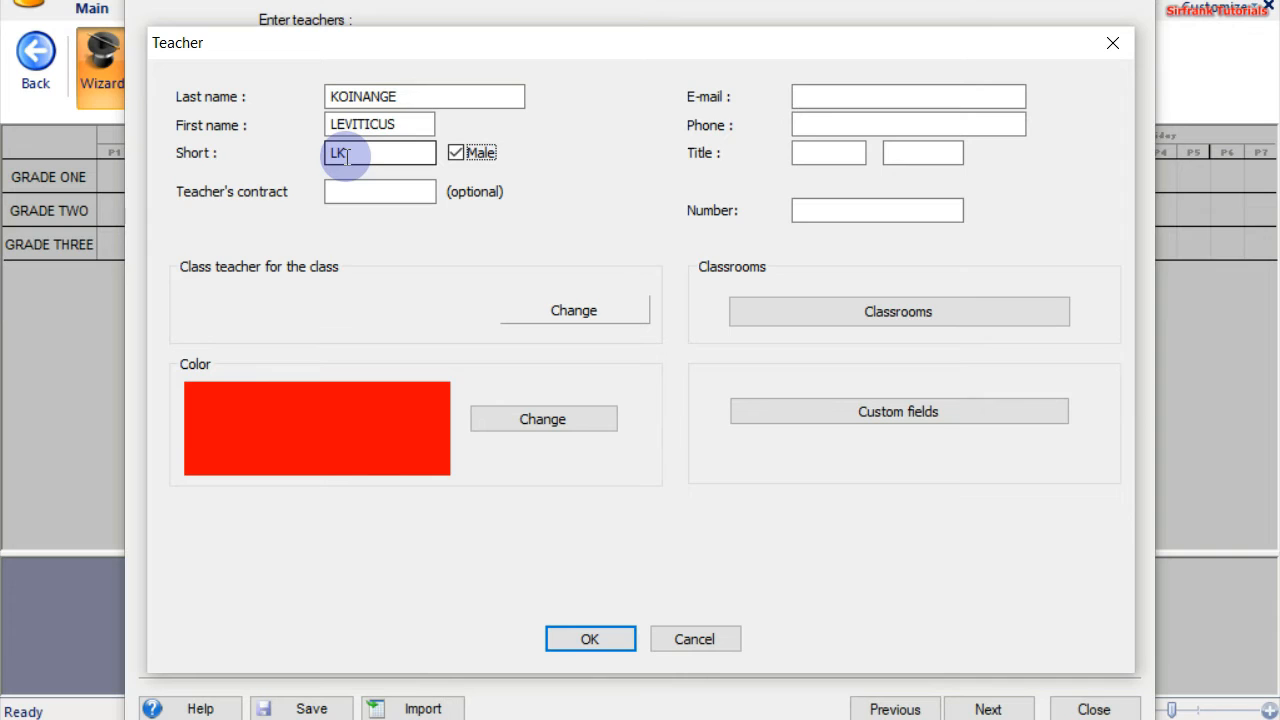
click(328, 152)
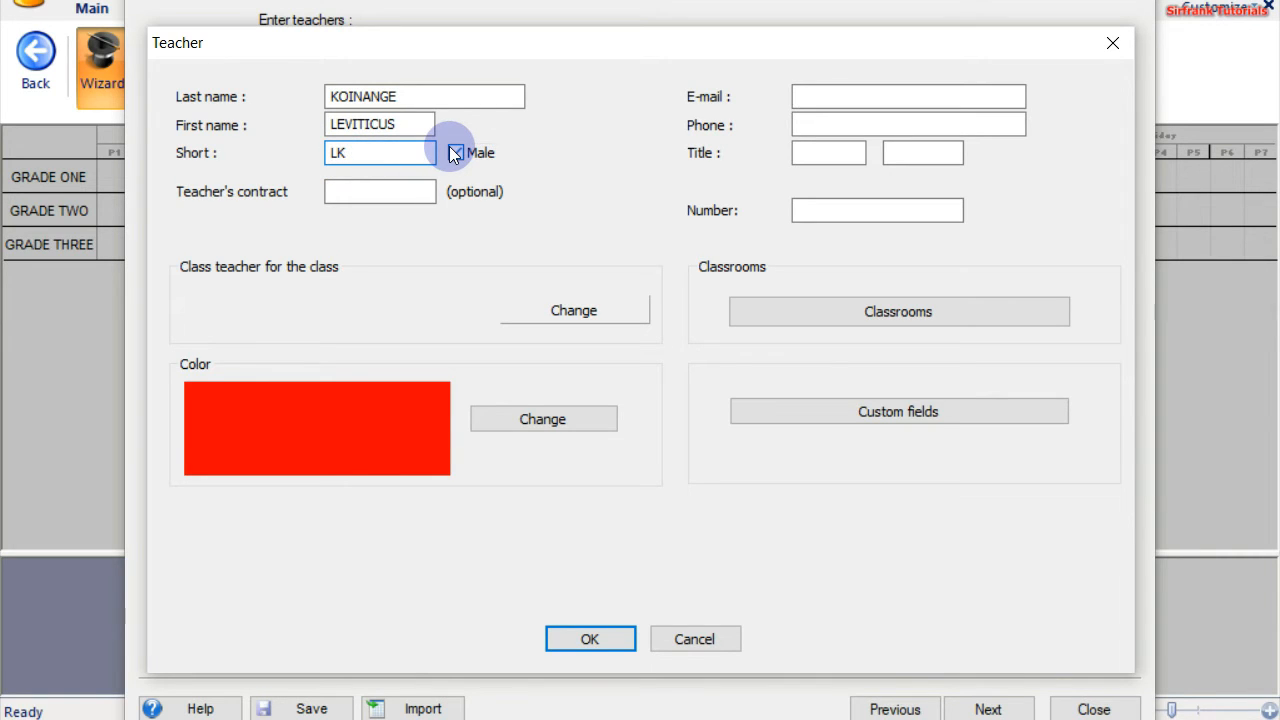
text(6)
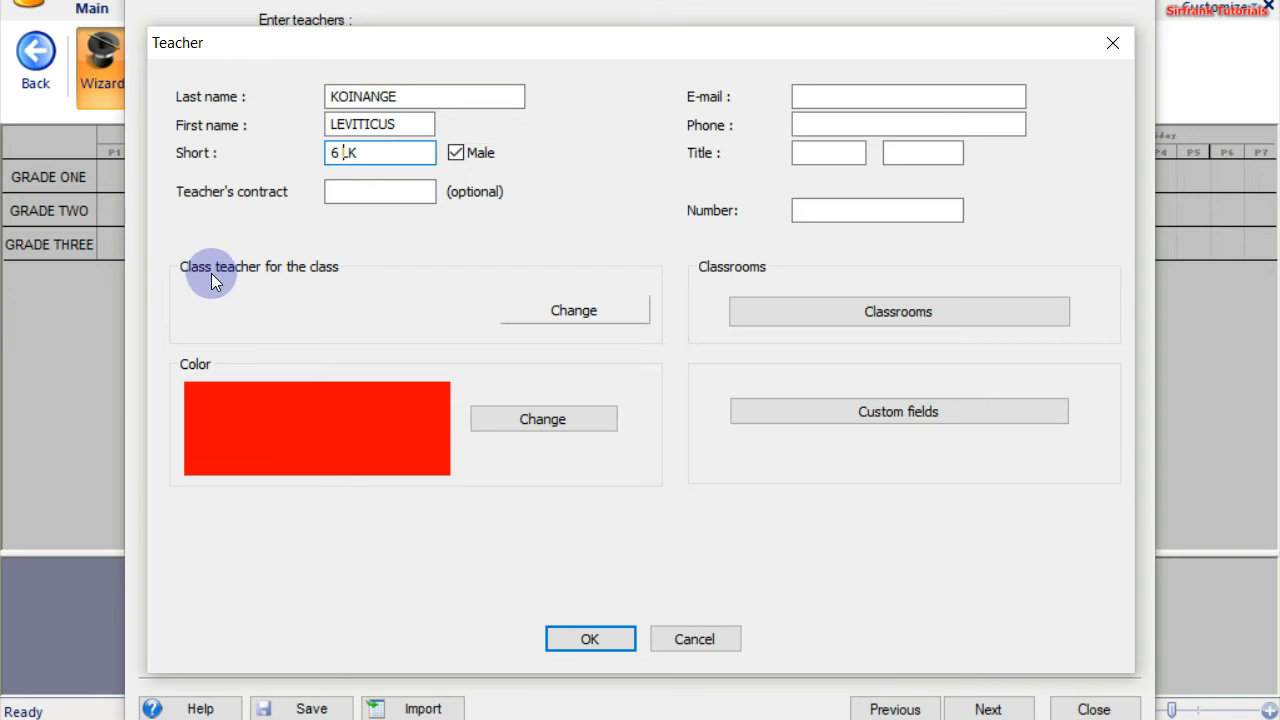
Assign GRADE TWO as this teacher's class and confirm the teacher's details
click(574, 310)
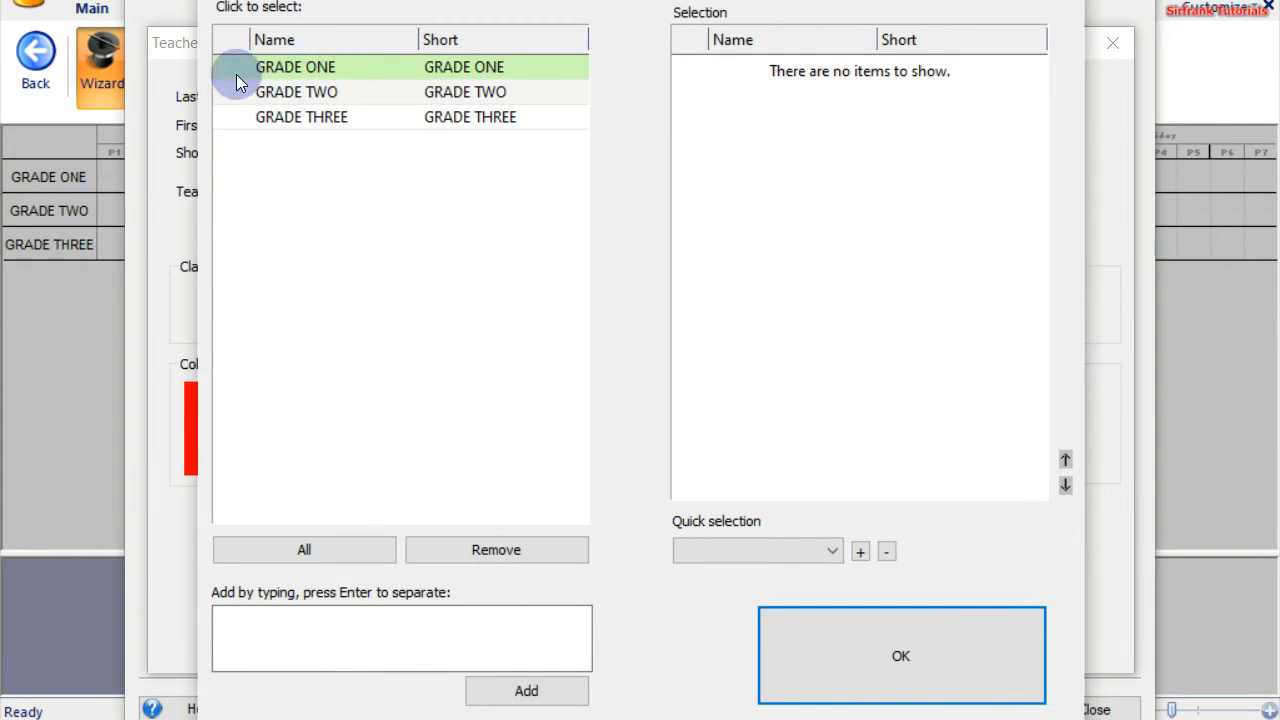
click(427, 100)
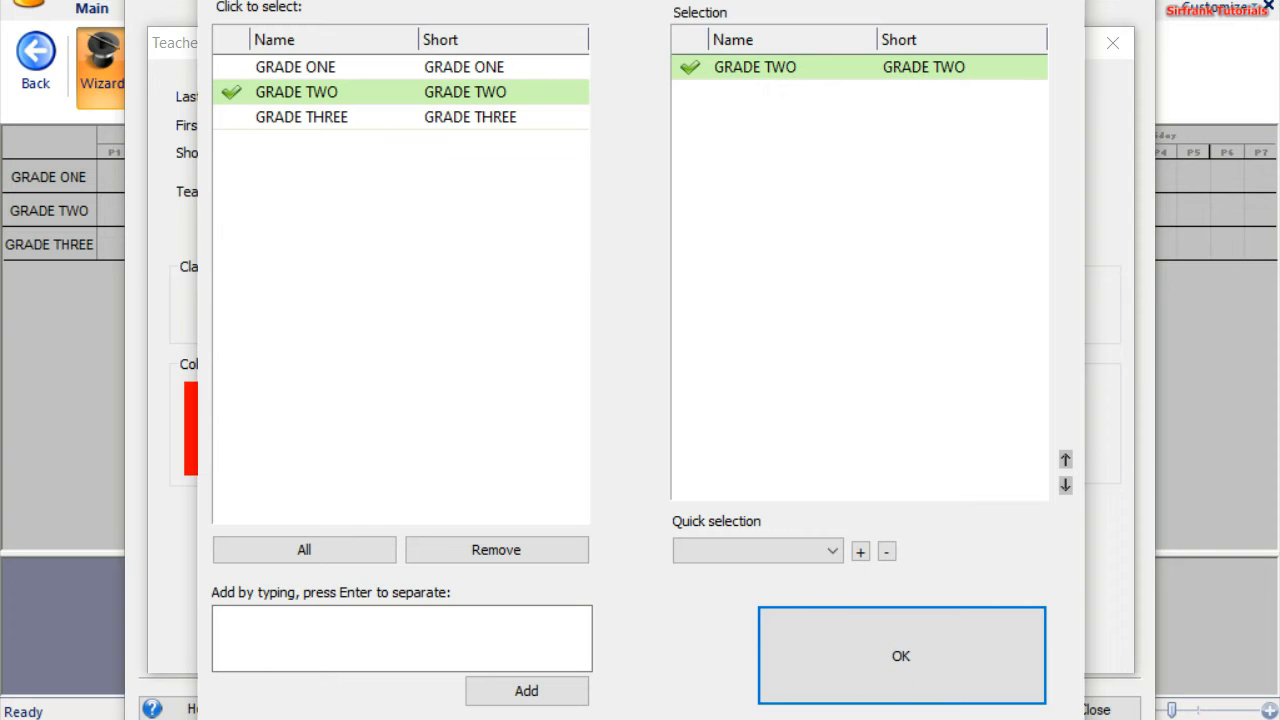
click(908, 678)
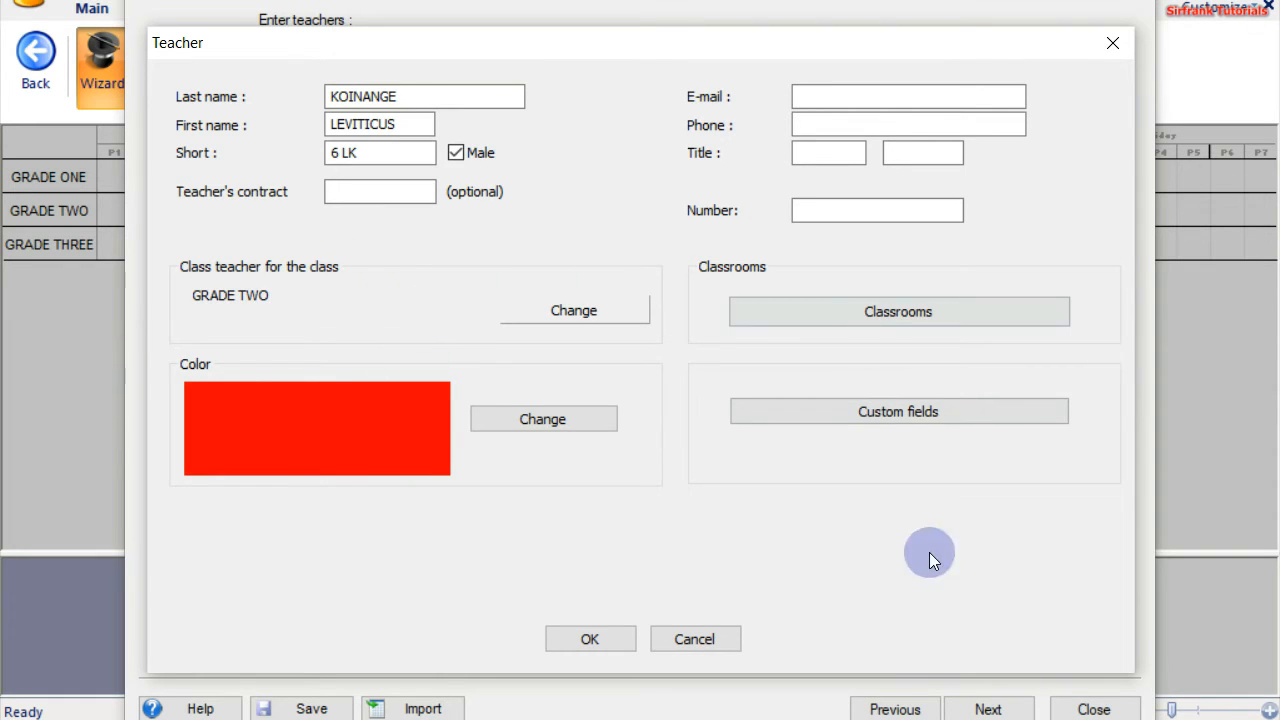
click(593, 637)
Save teacher 6 LK and close the lesson Contract window
click(604, 637)
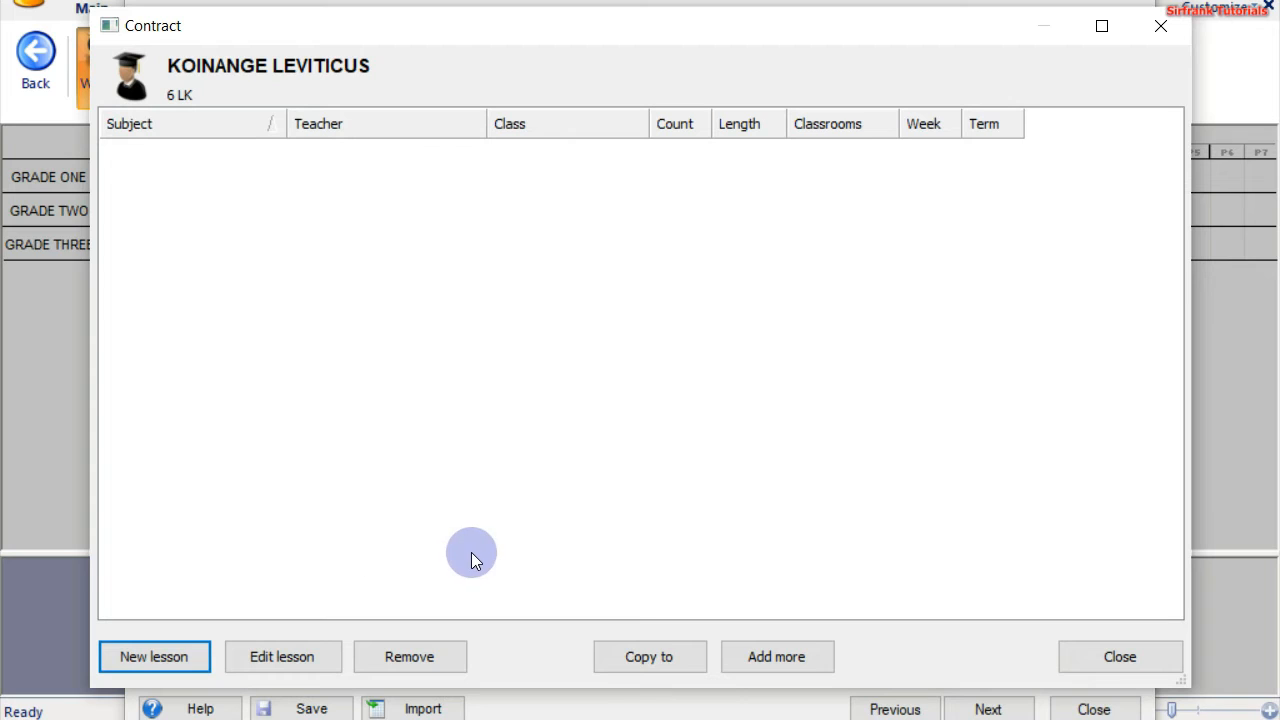
click(1092, 652)
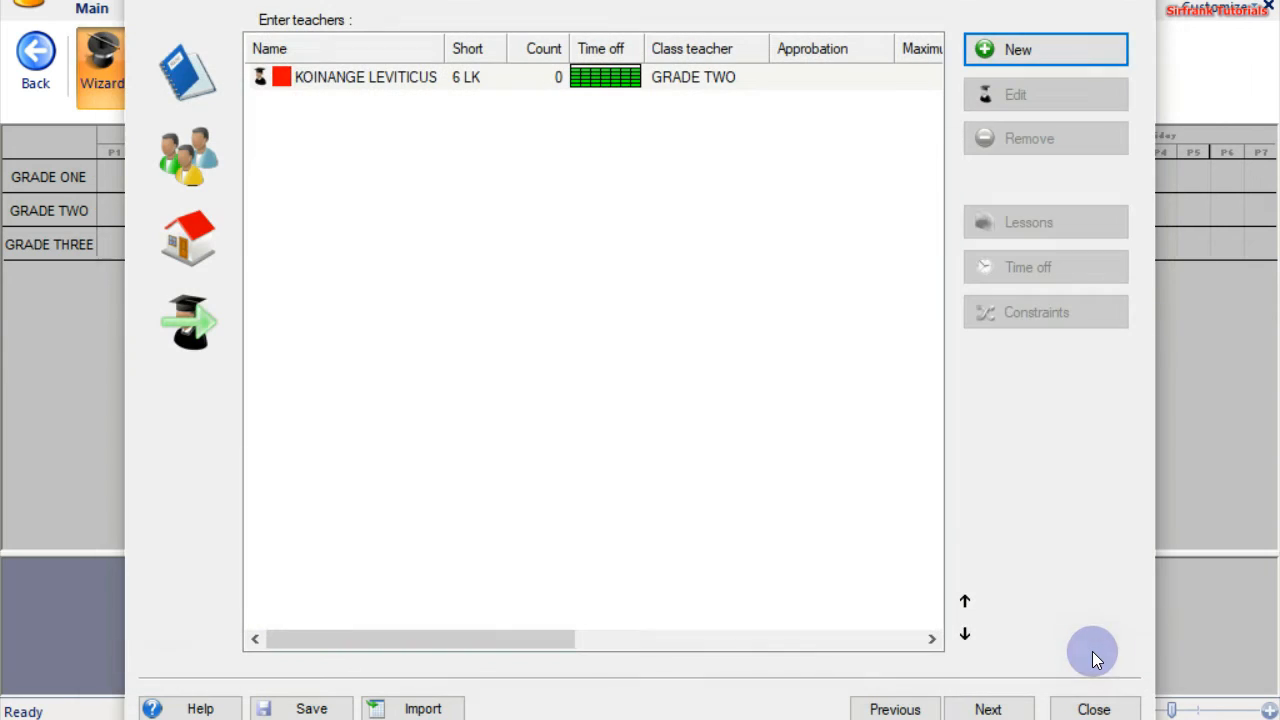
Add a second teacher with last and first name, marked male, short code 7 PM
click(1008, 52)
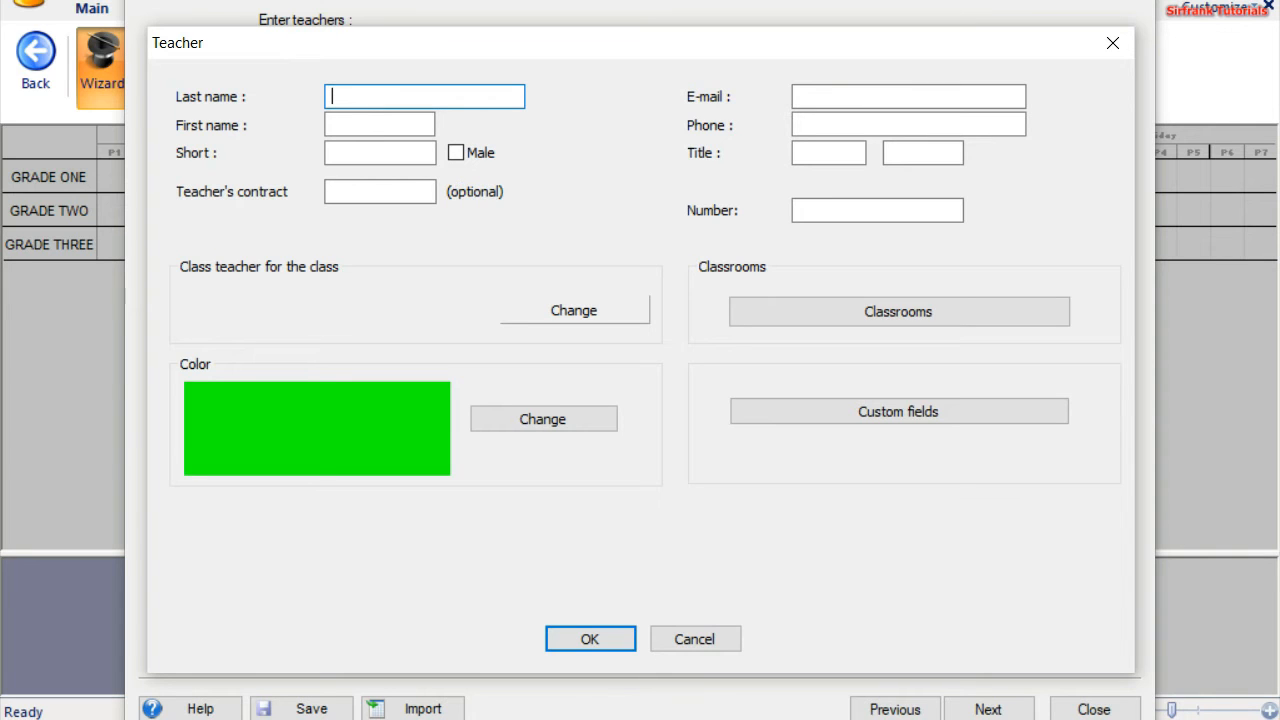
key(Tab)
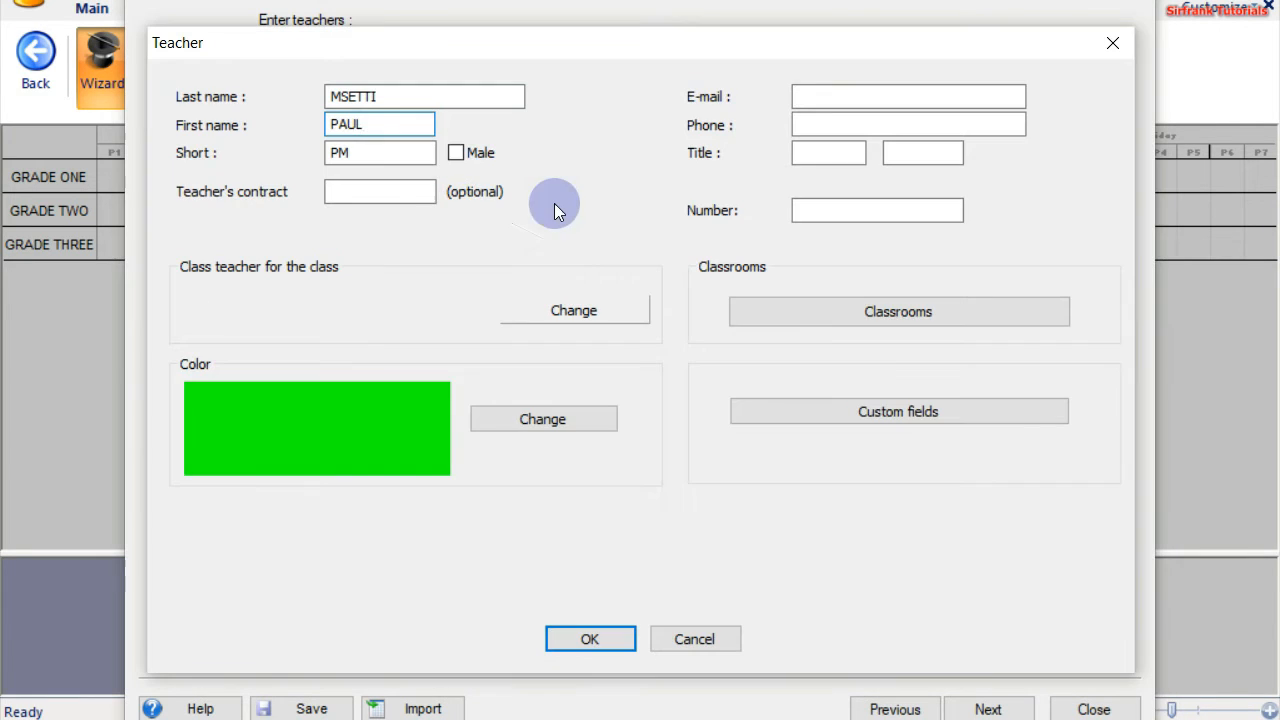
click(455, 152)
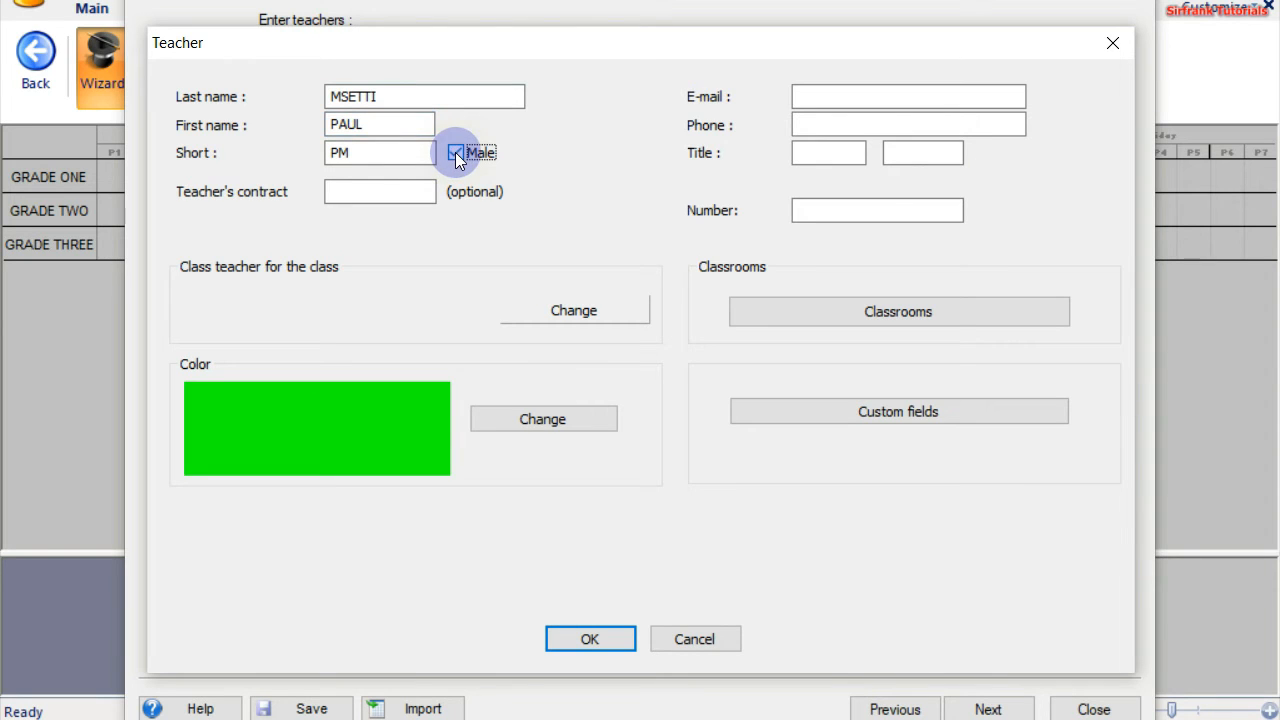
click(333, 152)
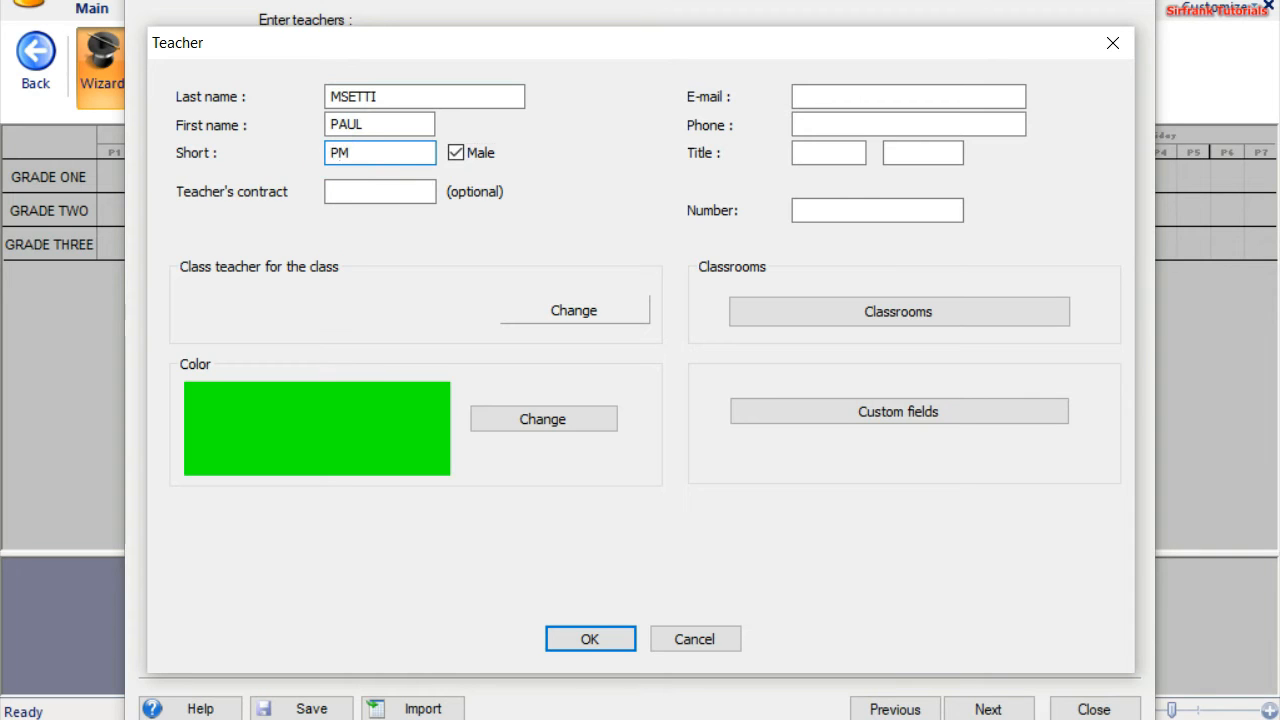
text(7)
Save teacher 7 PM without a class, close the Contract window, and begin a third teacher
click(573, 312)
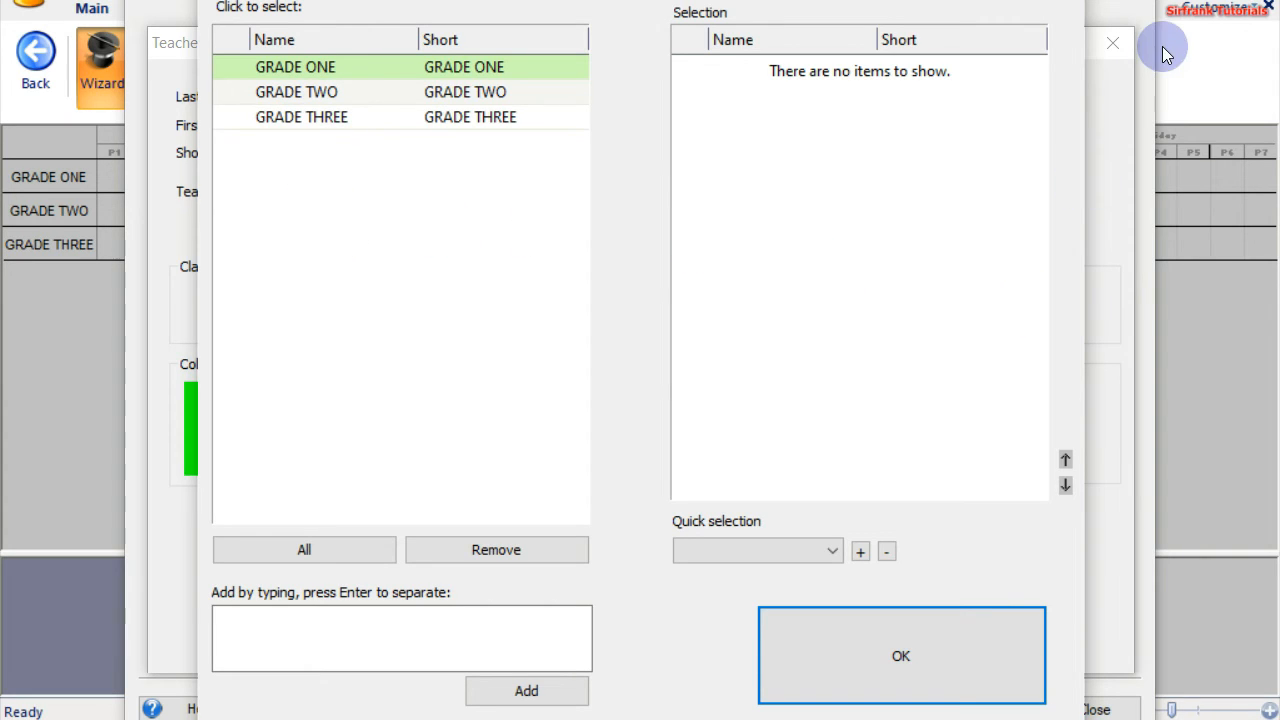
click(927, 627)
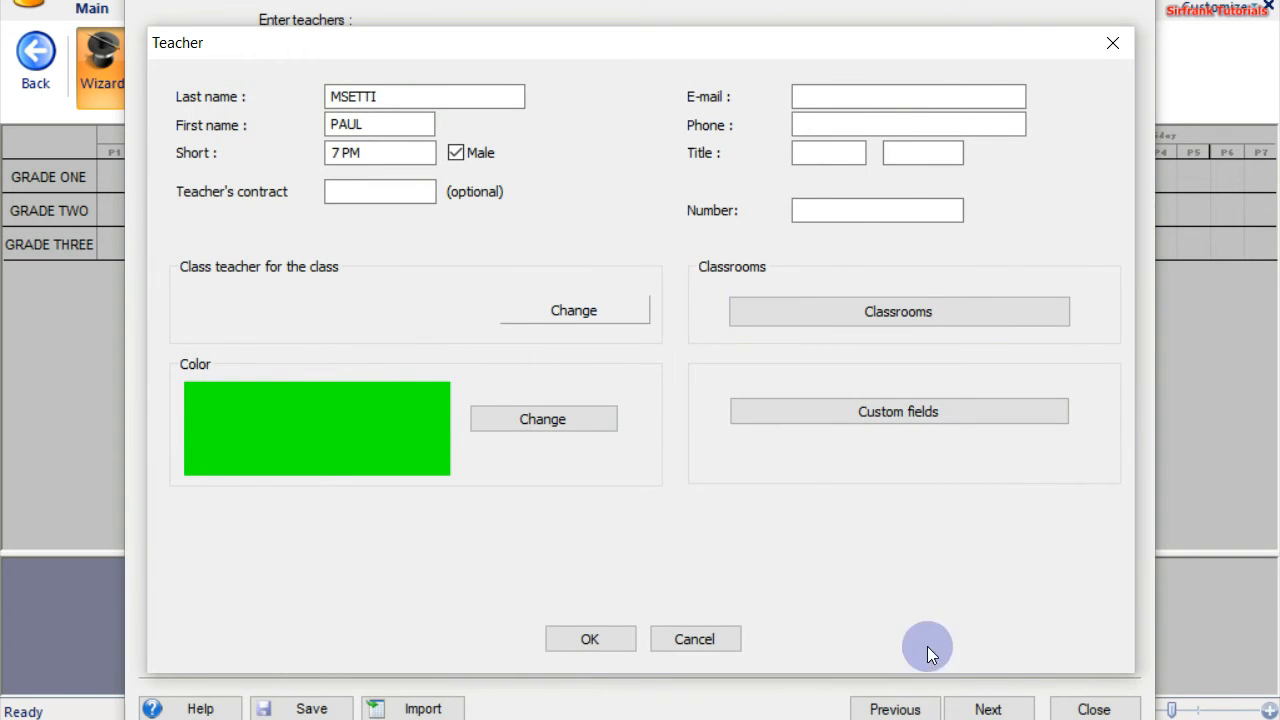
click(589, 639)
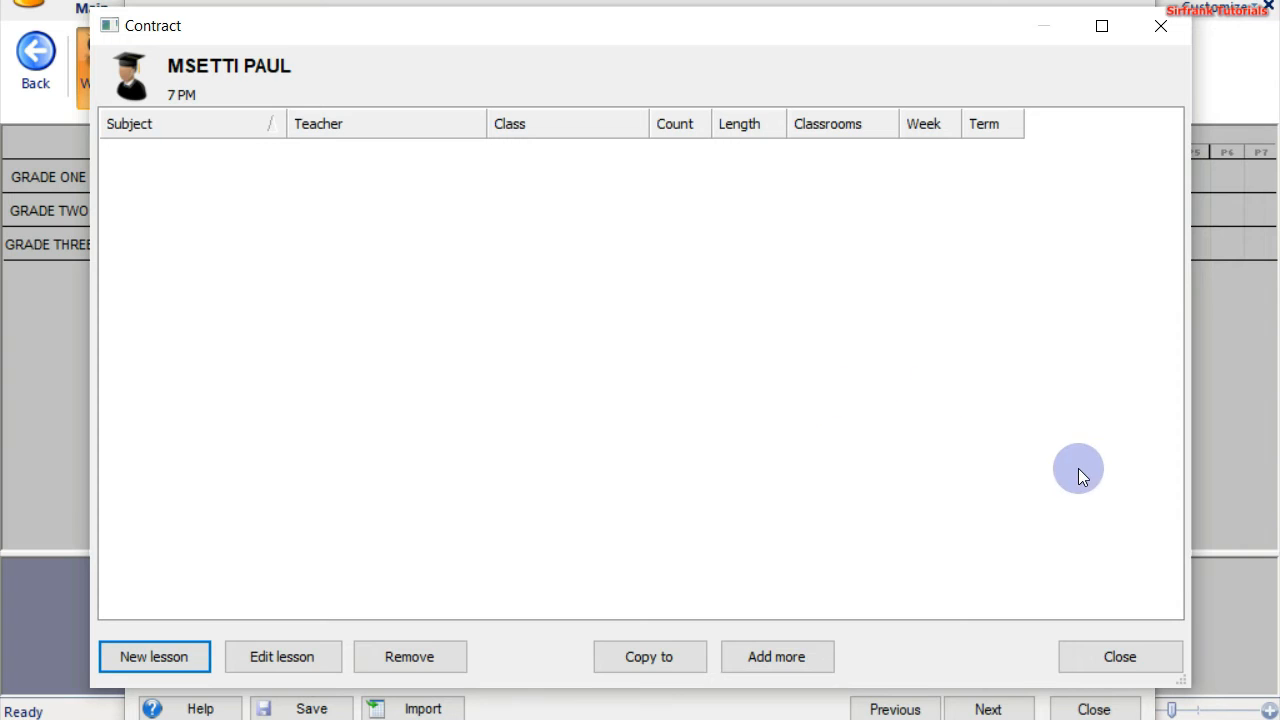
click(1097, 658)
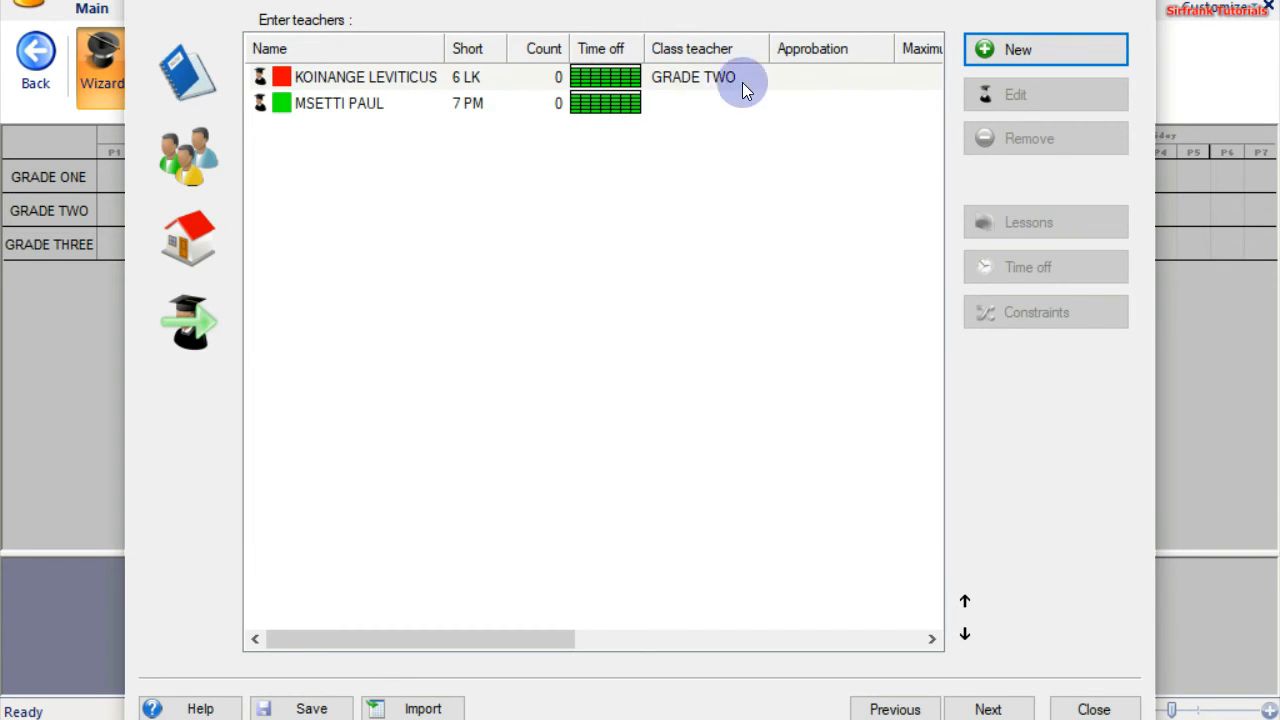
click(985, 48)
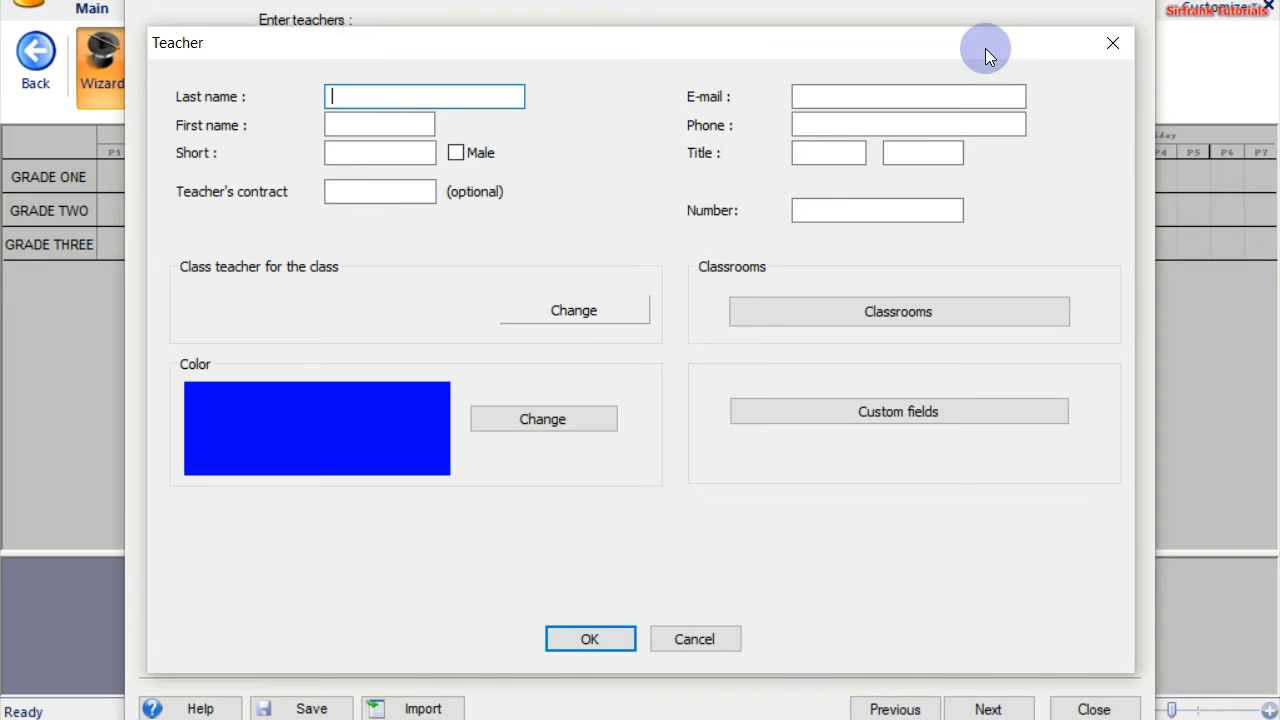
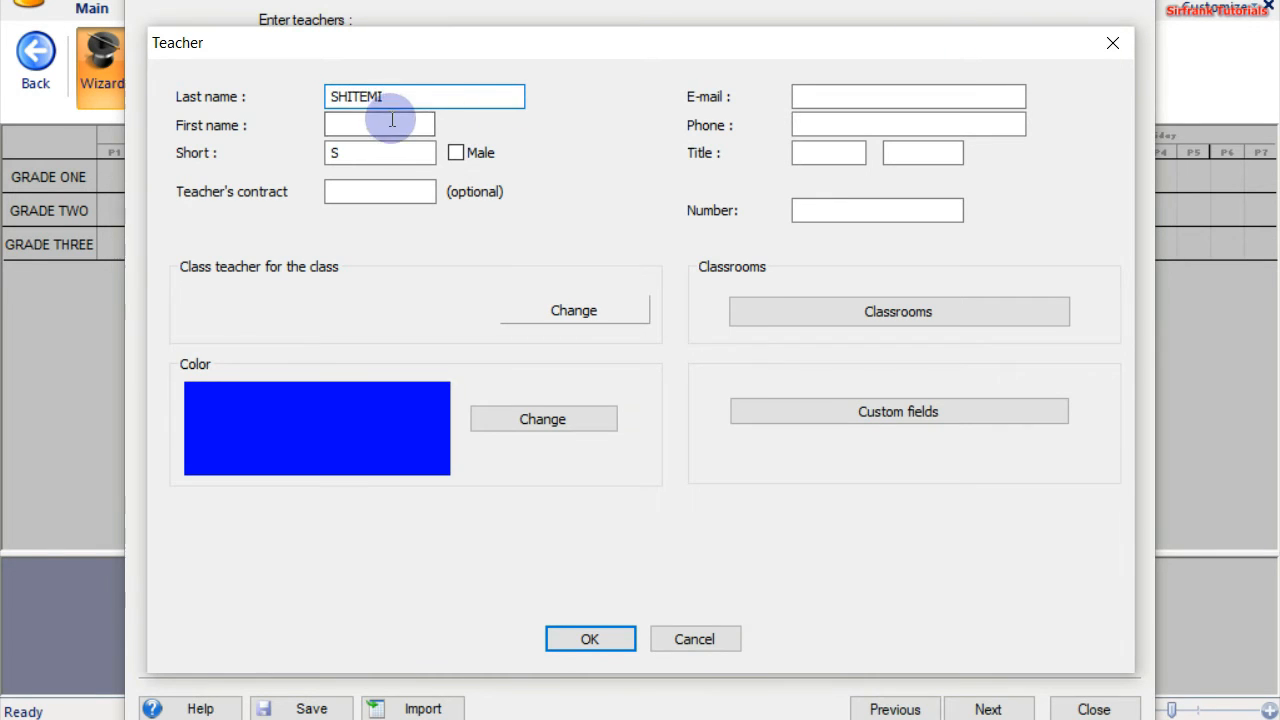
Enter the third teacher's last and first name, marked male, with short code 8 MS
click(386, 122)
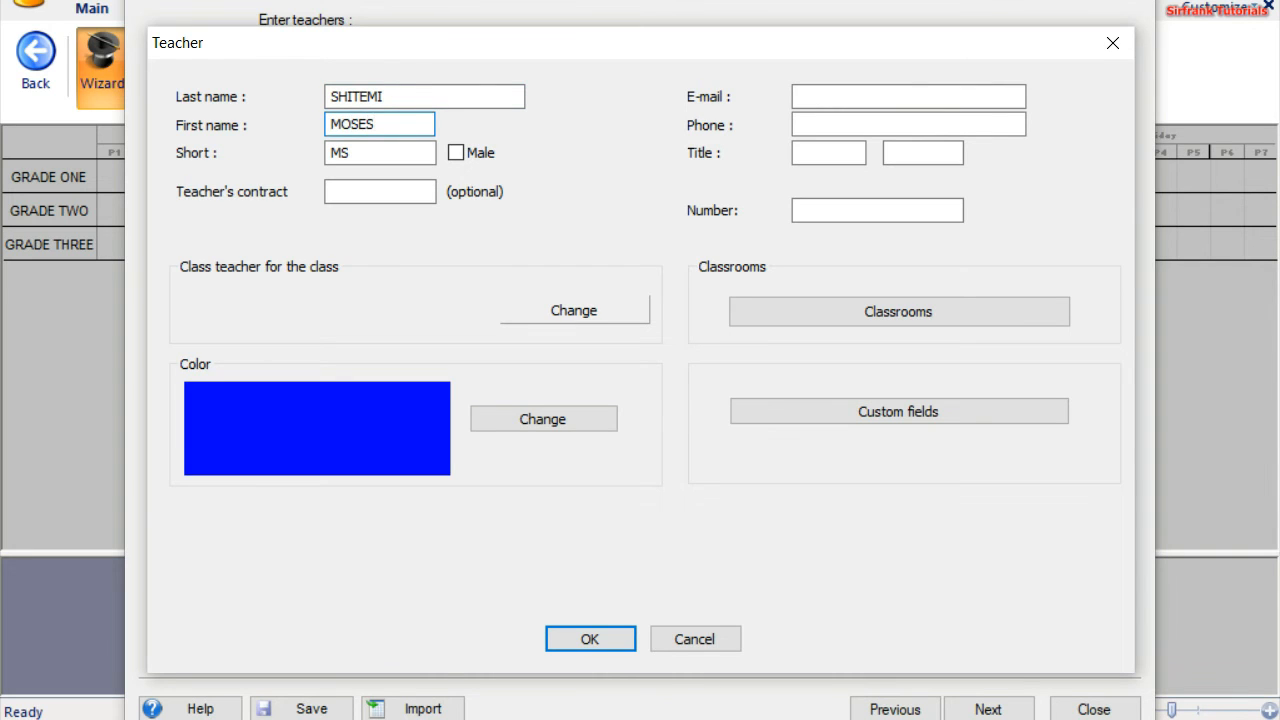
click(456, 152)
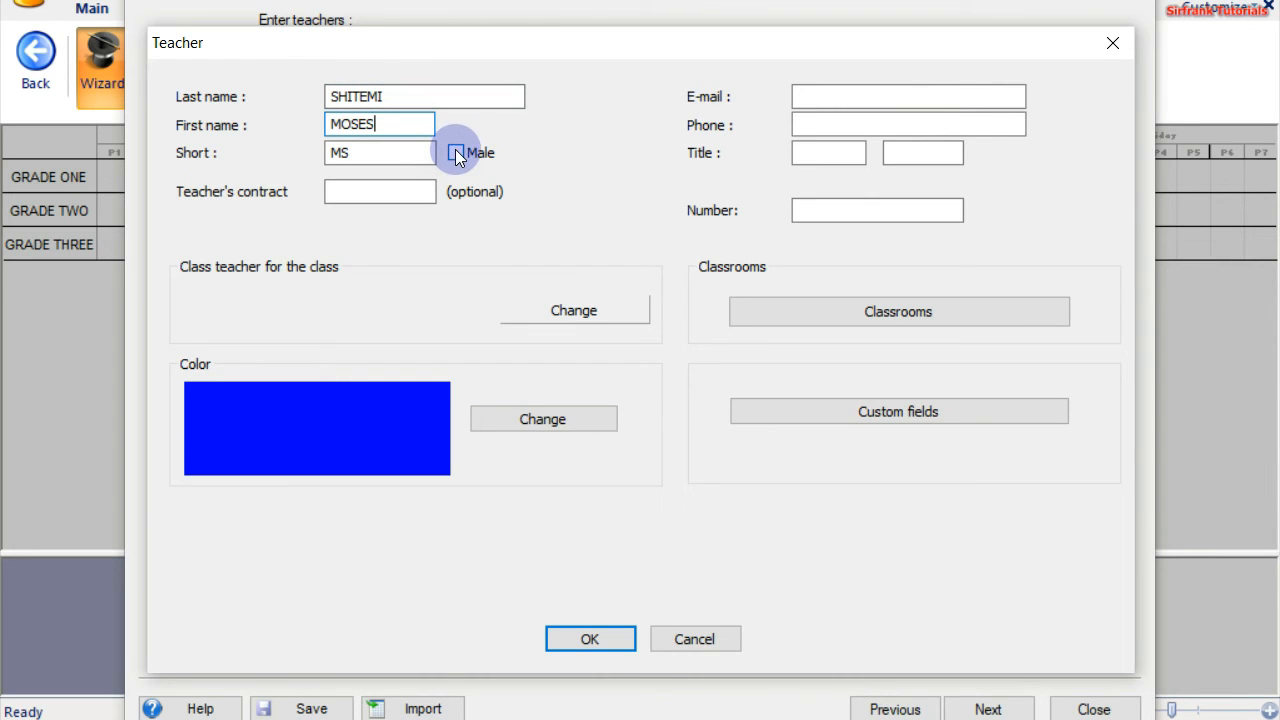
click(340, 152)
click(330, 155)
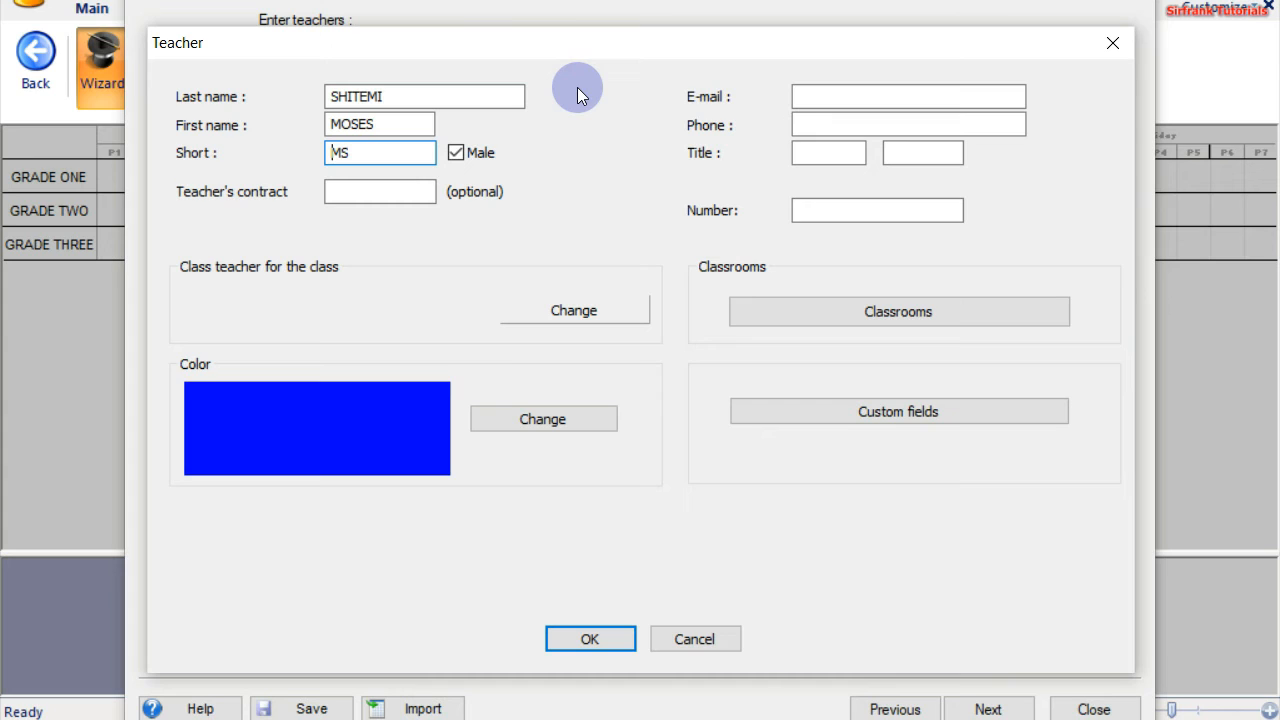
text(8)
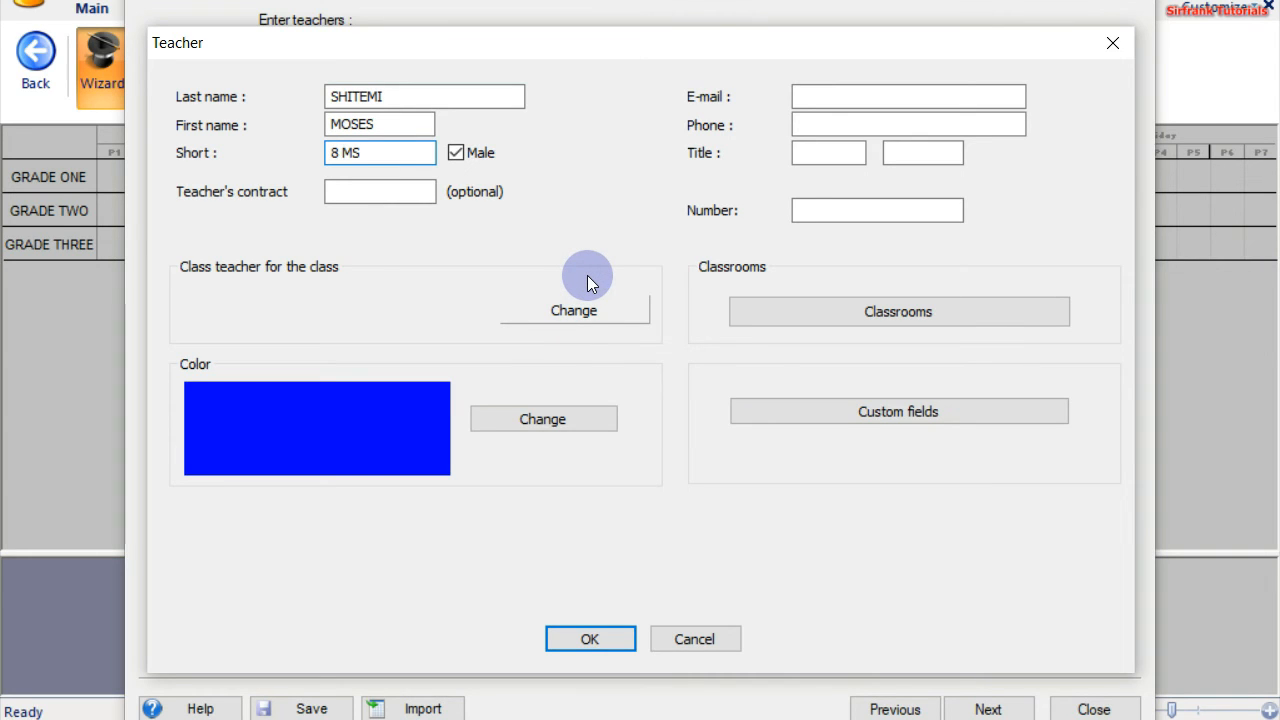
Make 8 MS class teacher of GRADE ONE, save, and start a fourth teacher
click(573, 312)
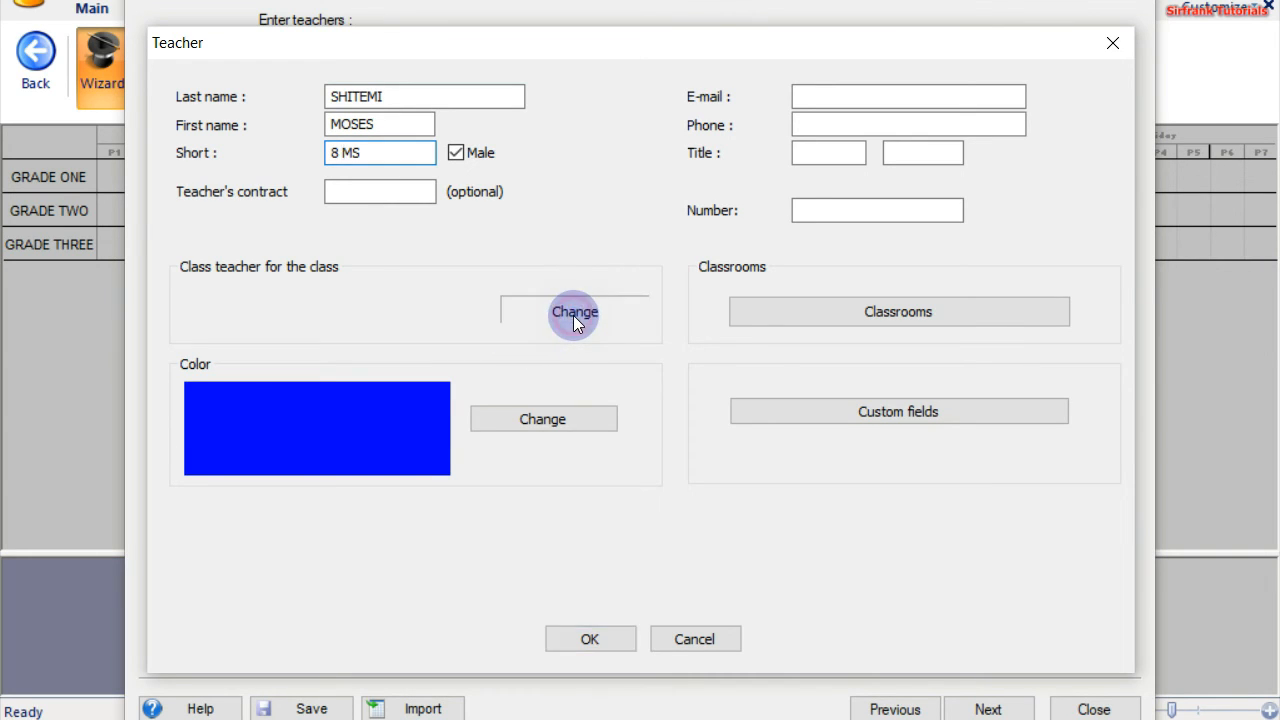
click(366, 67)
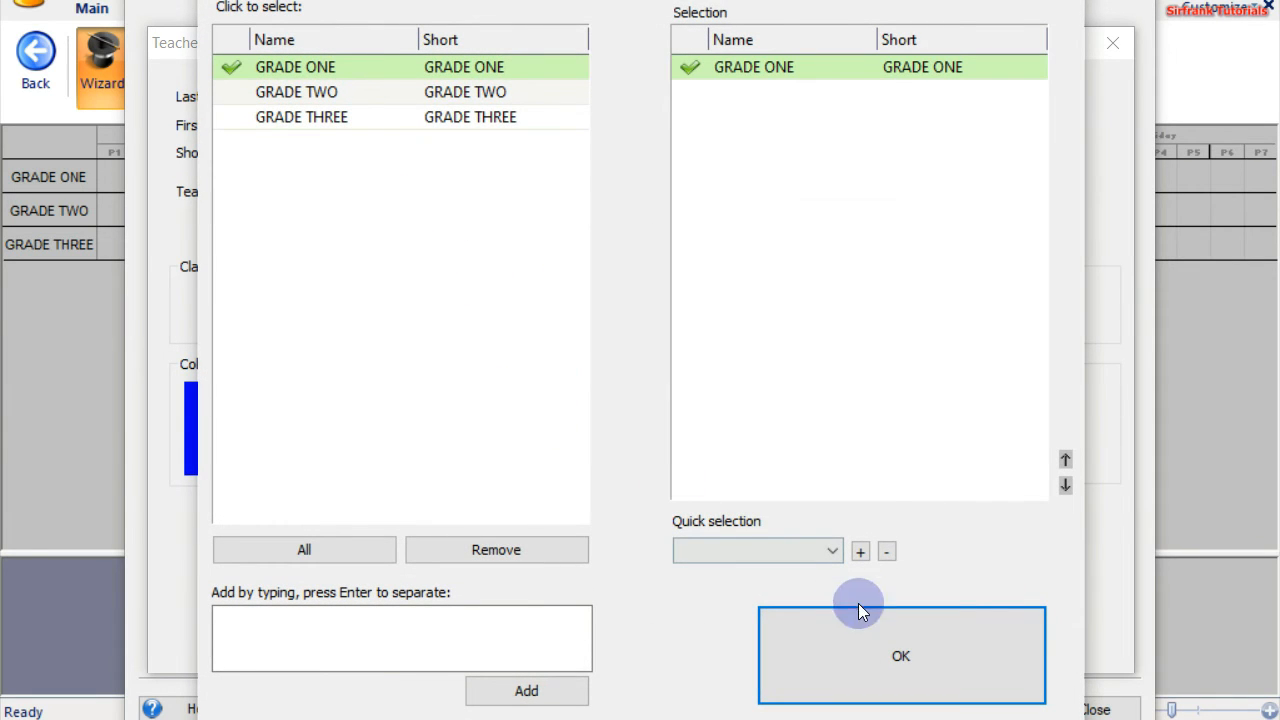
click(839, 648)
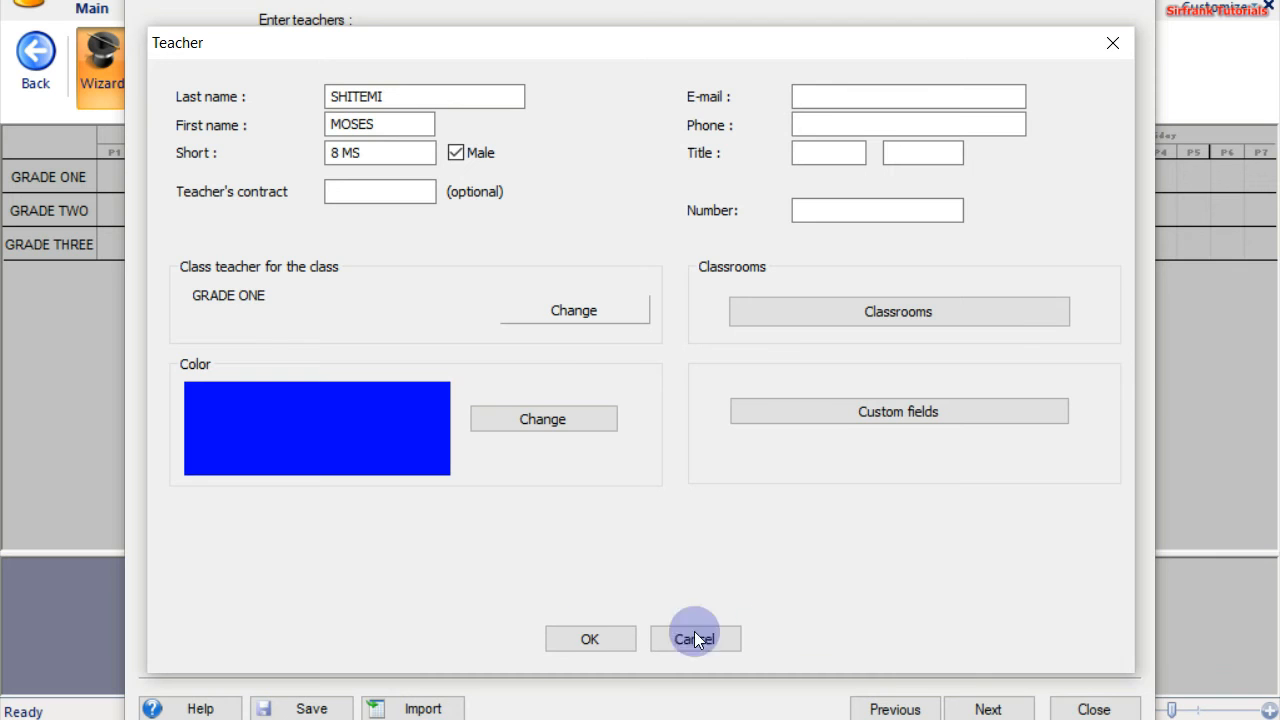
click(584, 637)
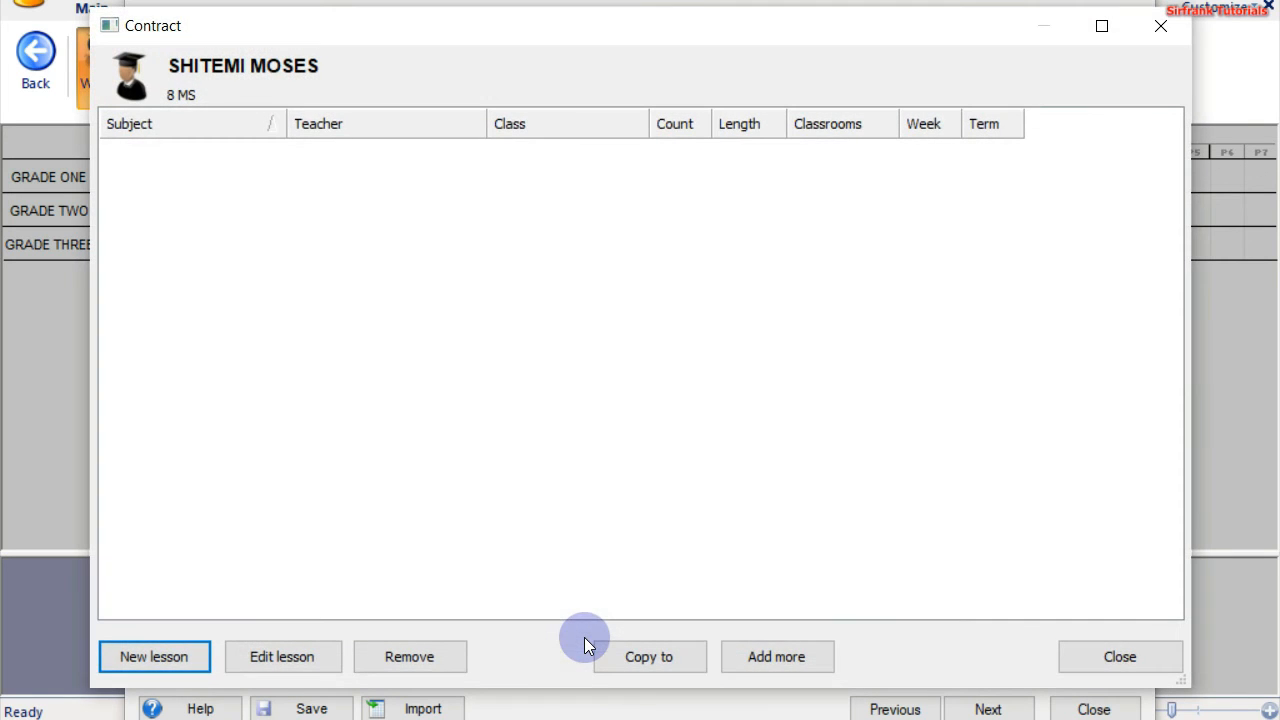
click(1120, 656)
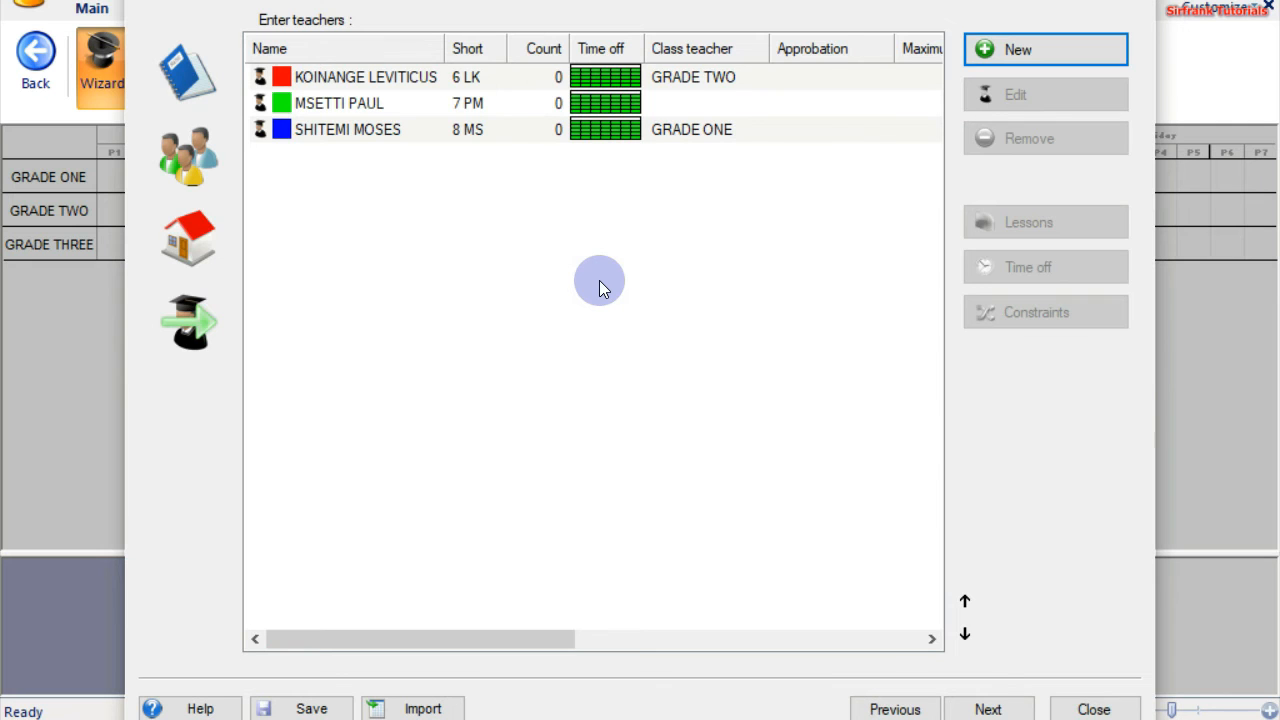
click(1048, 52)
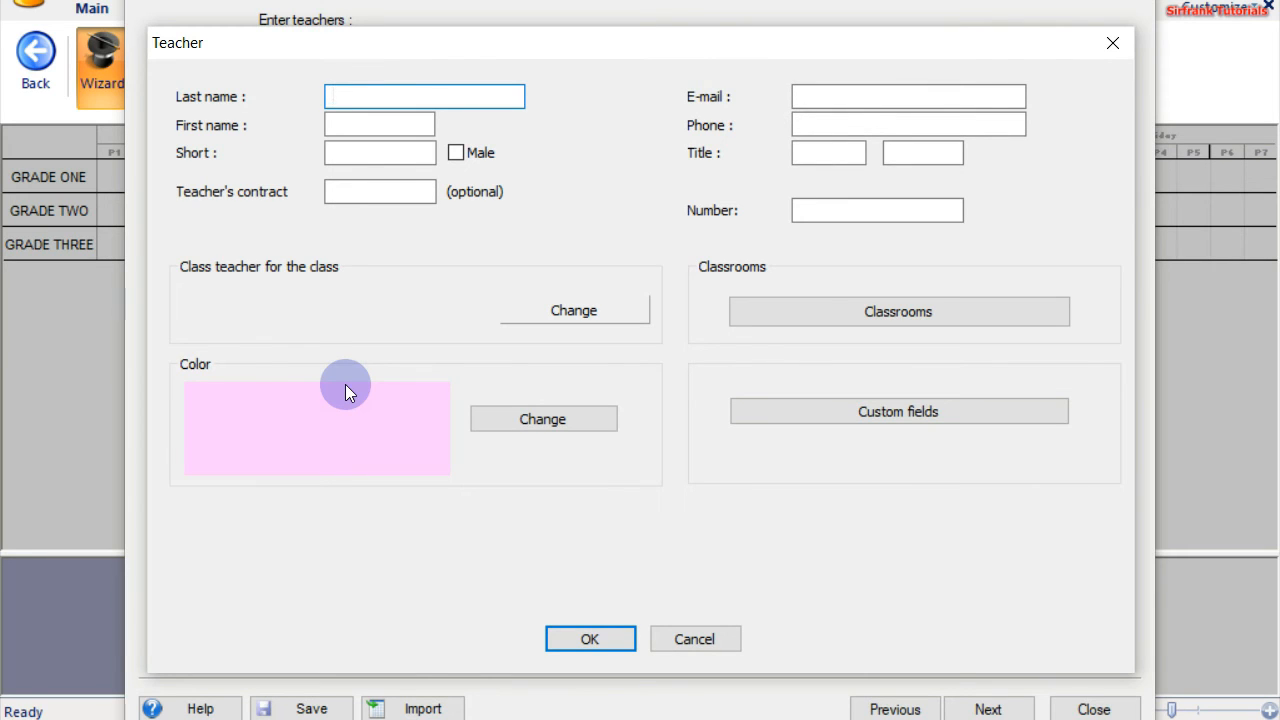
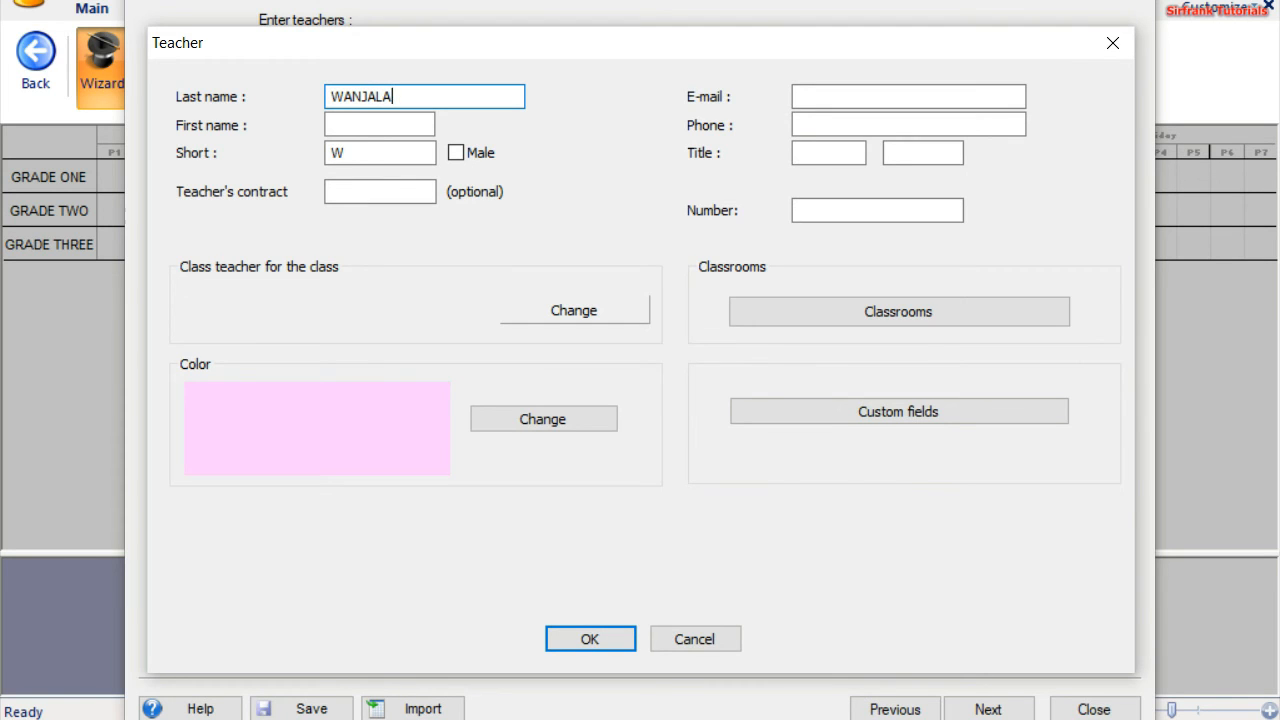
Enter the fourth teacher's last and first name, male, short code 9 CW, and save
key(Tab)
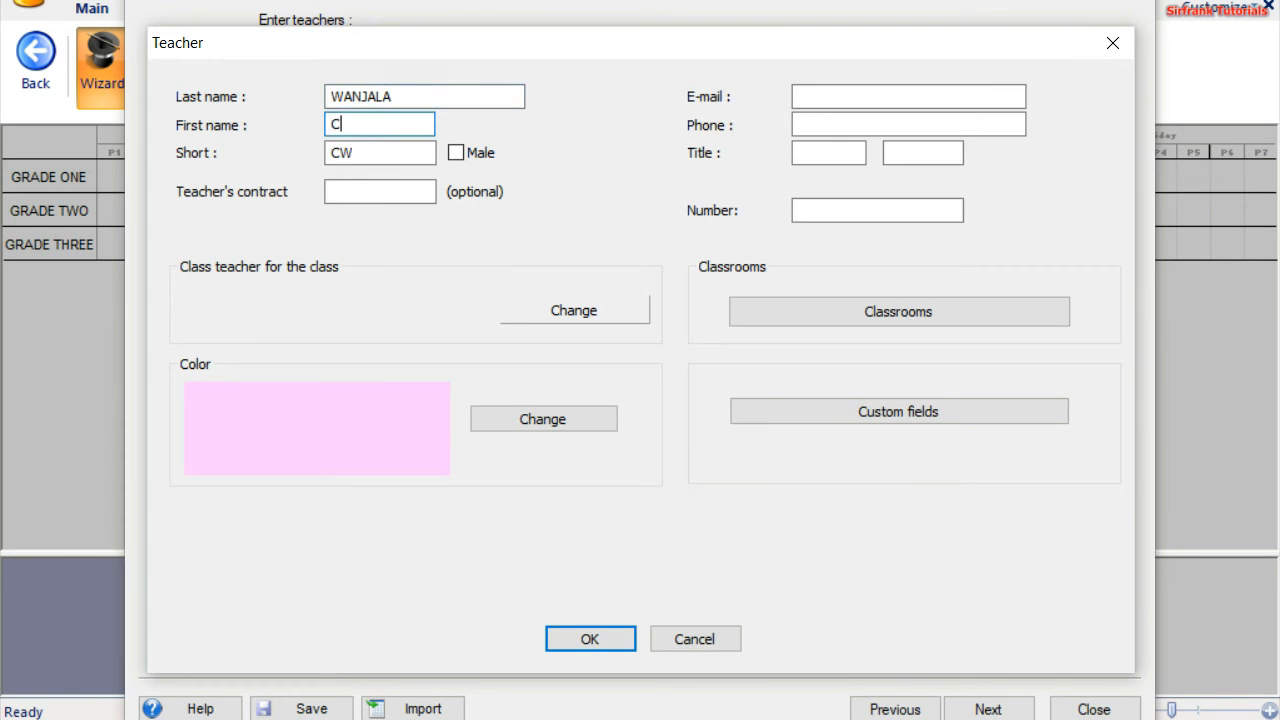
click(456, 153)
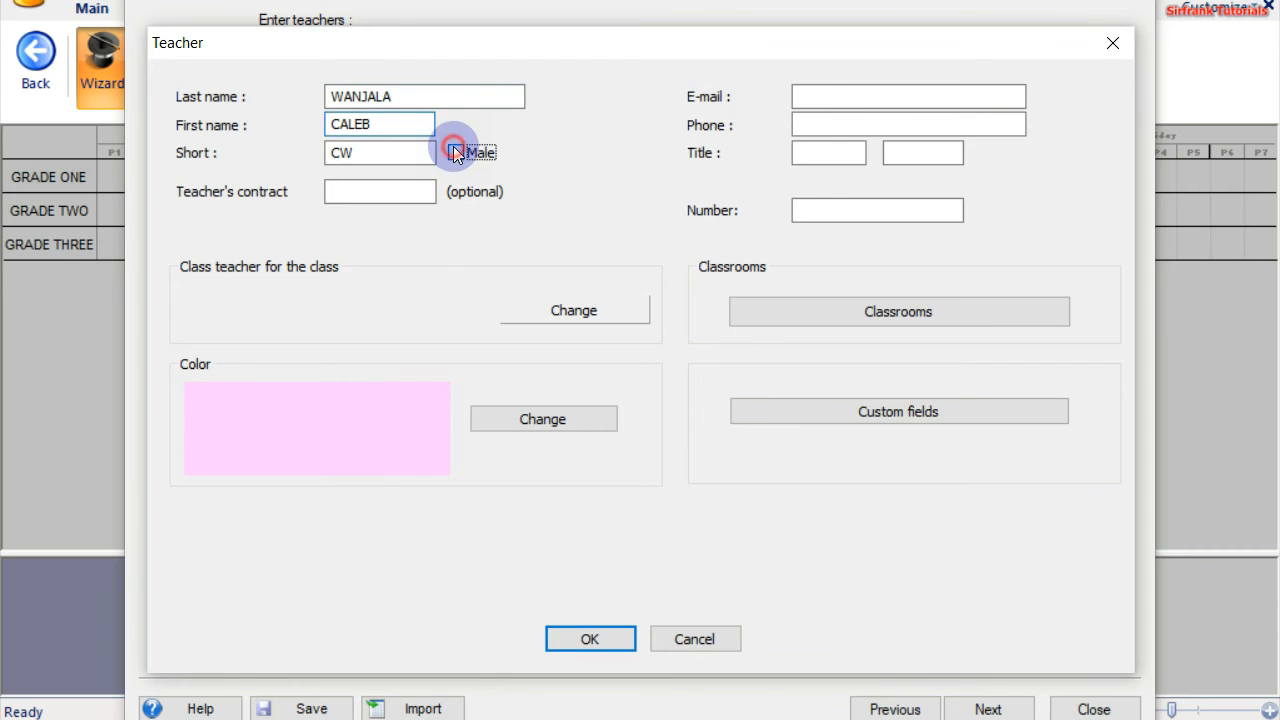
click(339, 155)
click(334, 154)
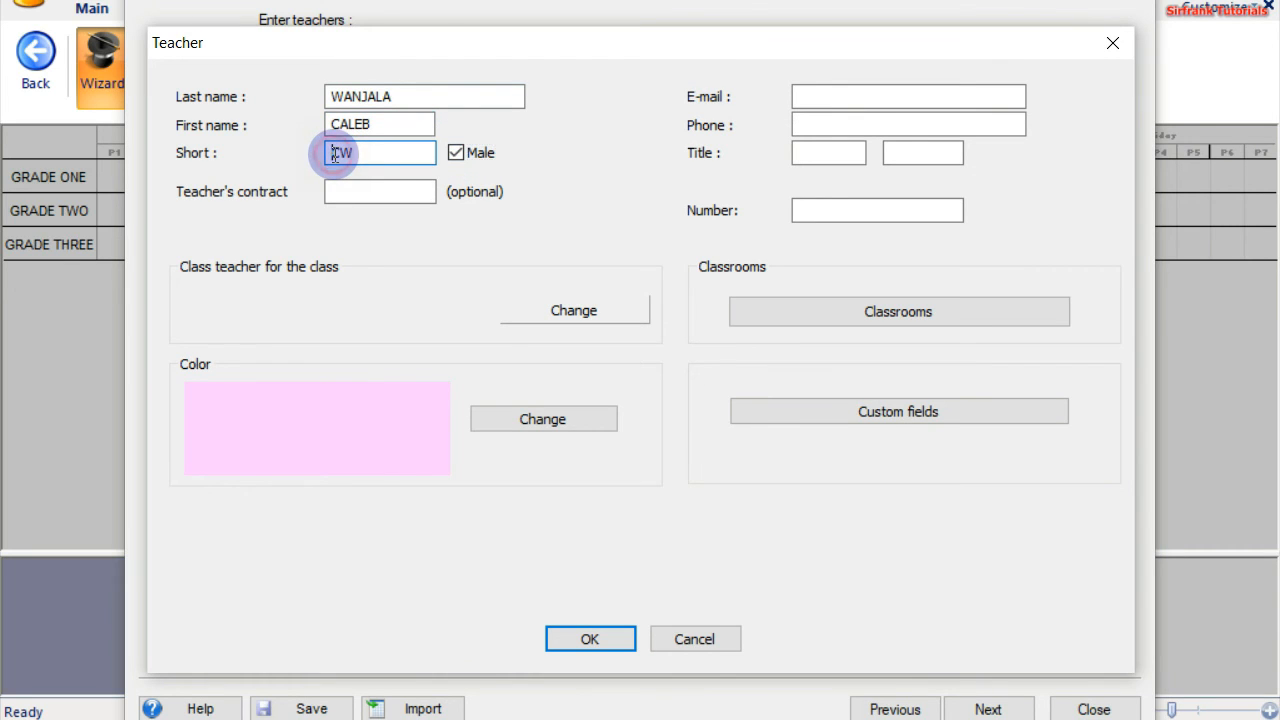
text(9)
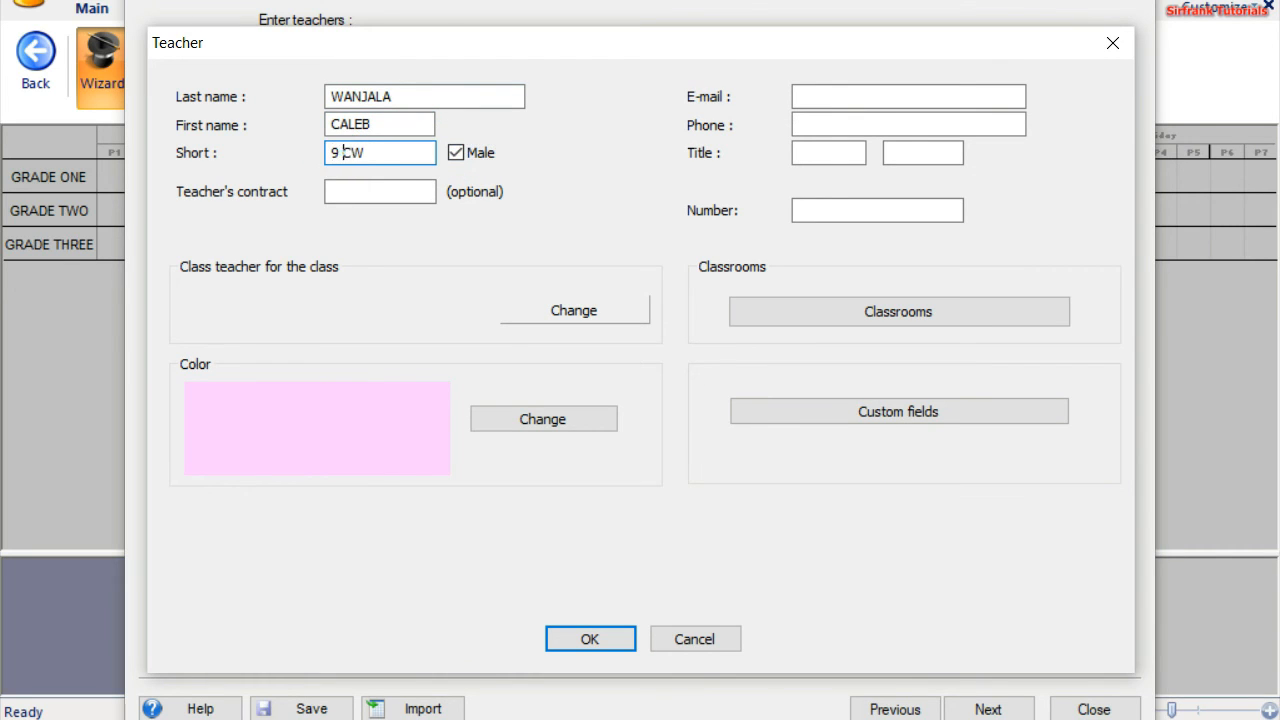
click(593, 631)
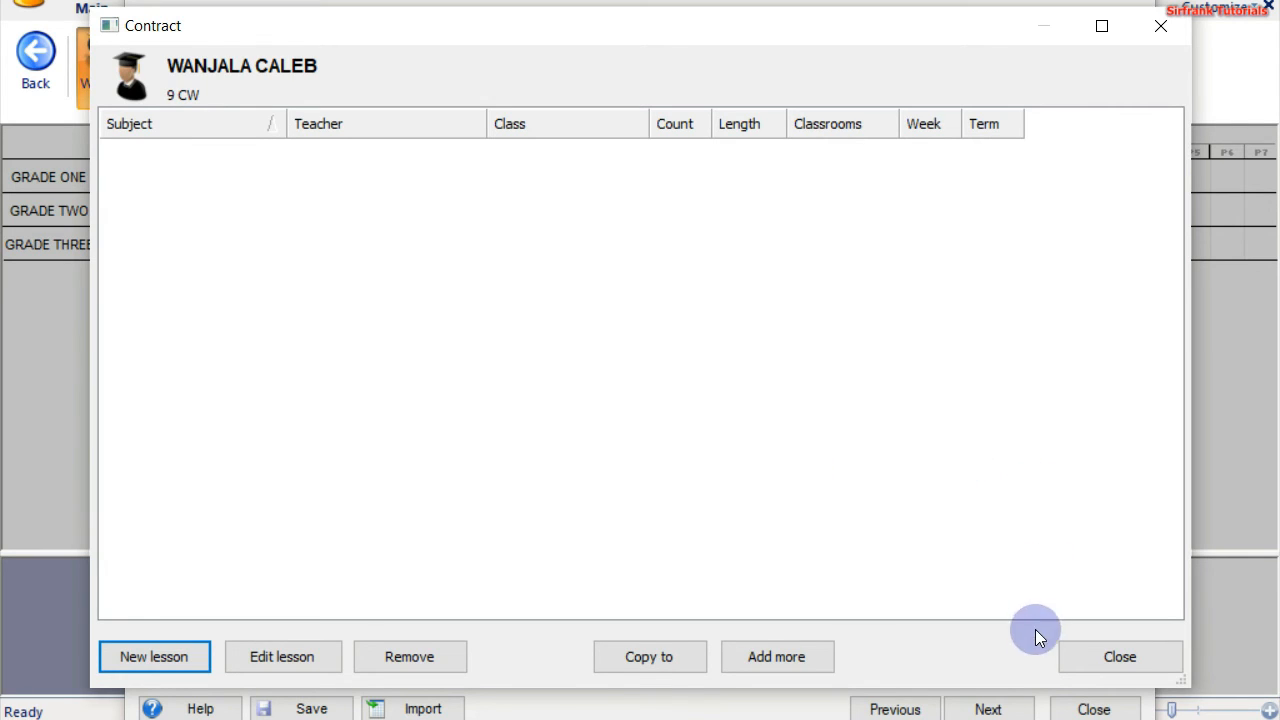
click(1078, 652)
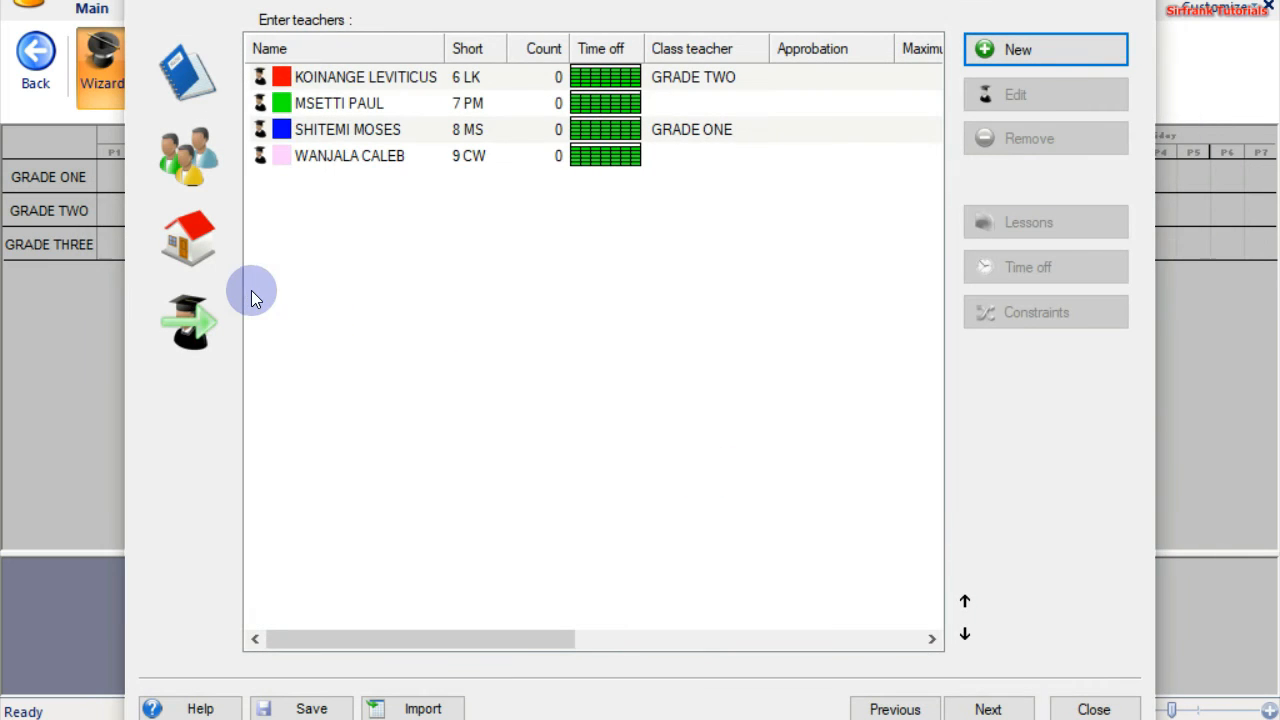
Add a new teacher with surname and first name, prefixing the short code to '10 RO'
click(991, 49)
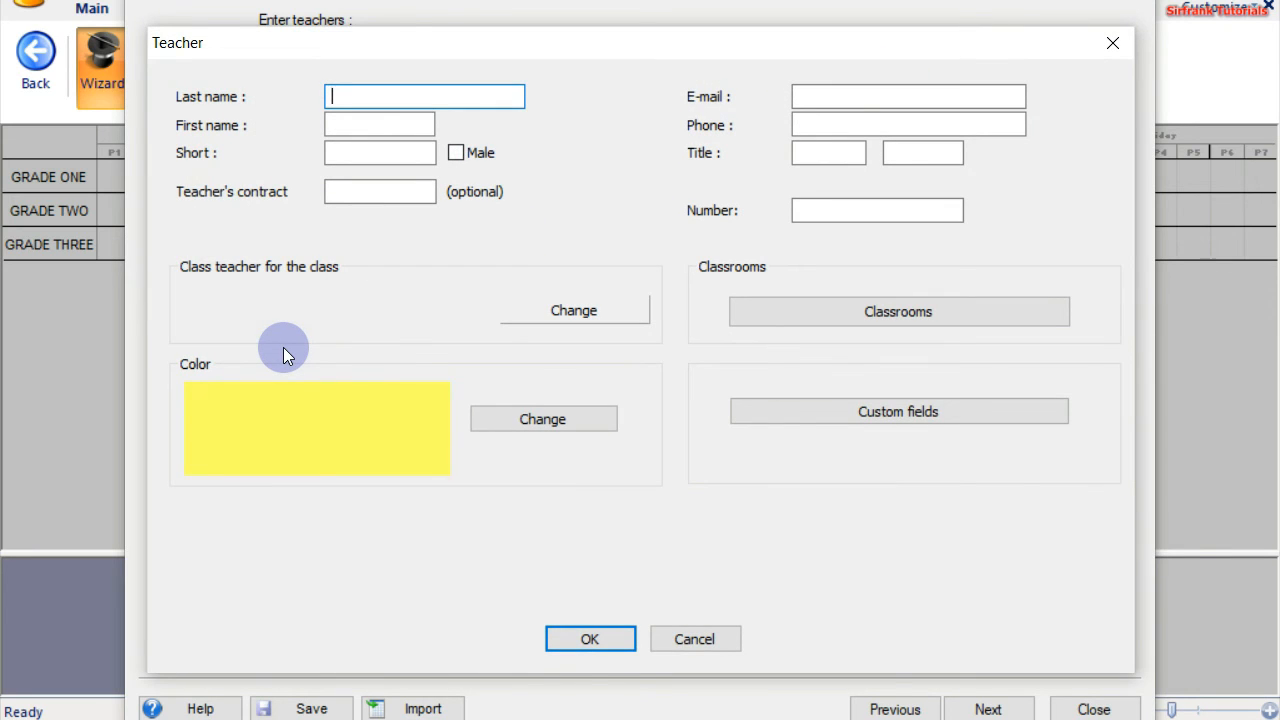
click(359, 125)
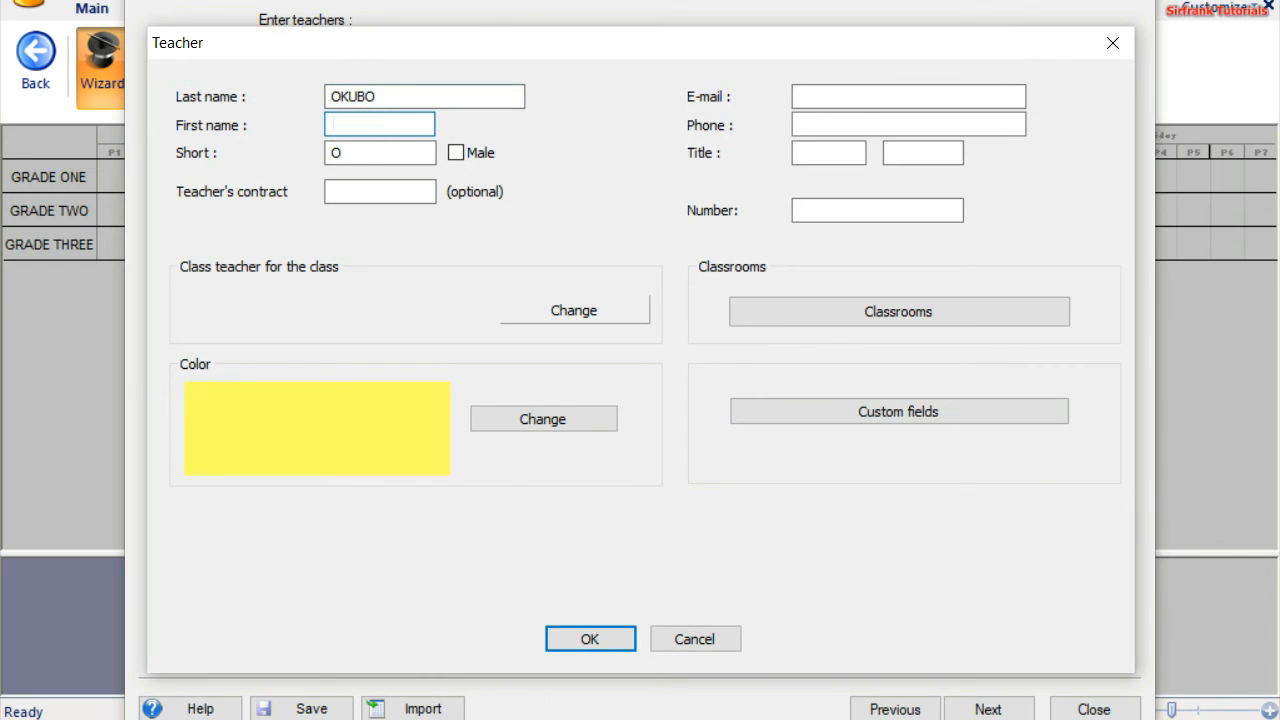
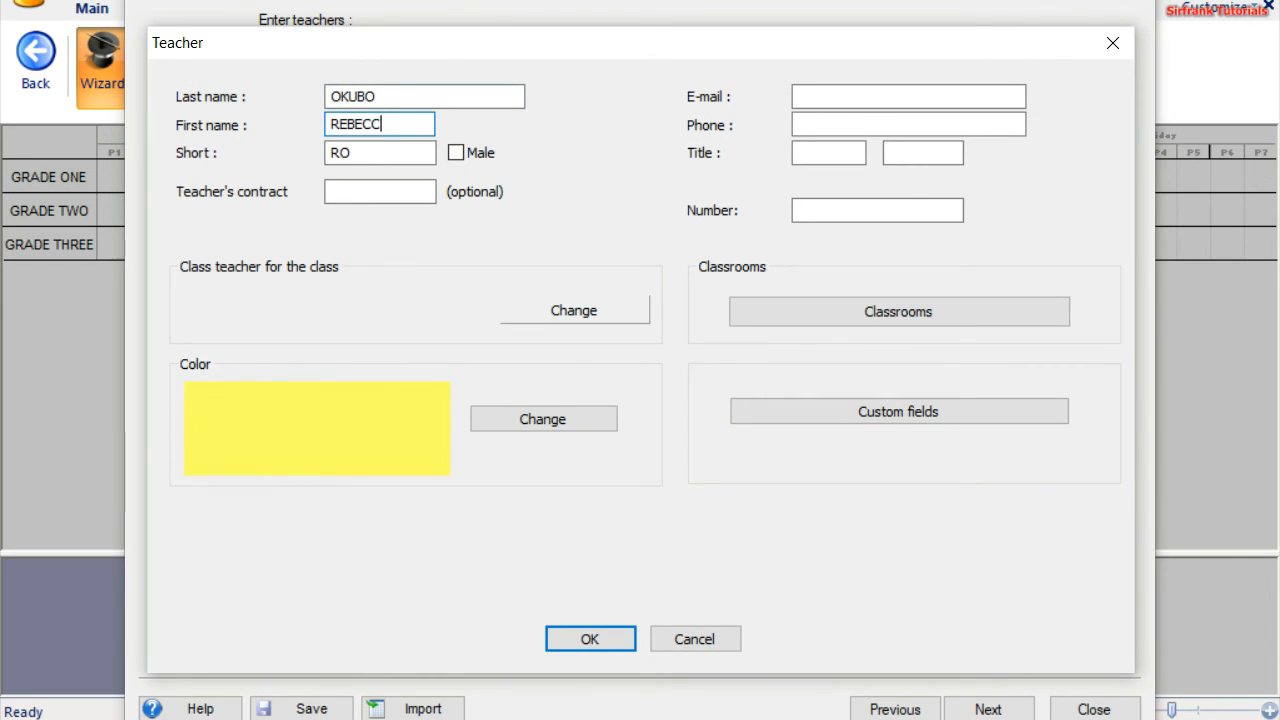
click(330, 155)
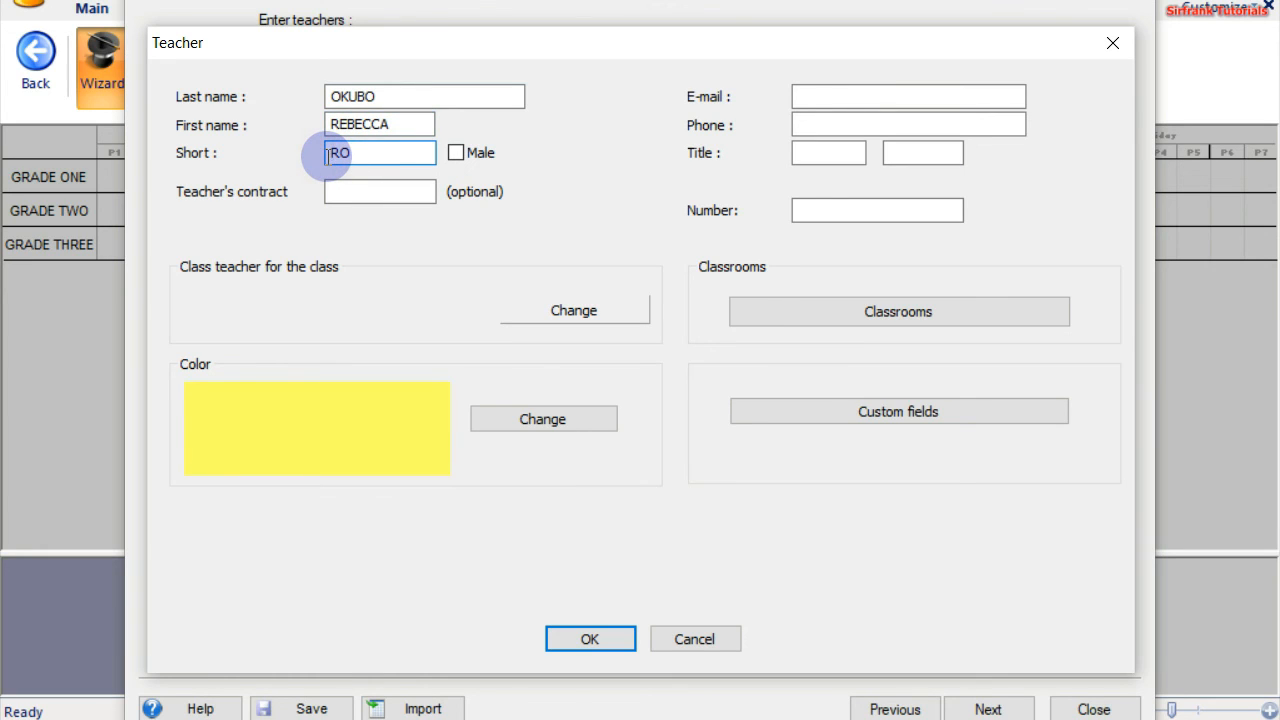
text(10)
Assign the teacher as GRADE THREE's class teacher, save, and close the contract window
click(602, 318)
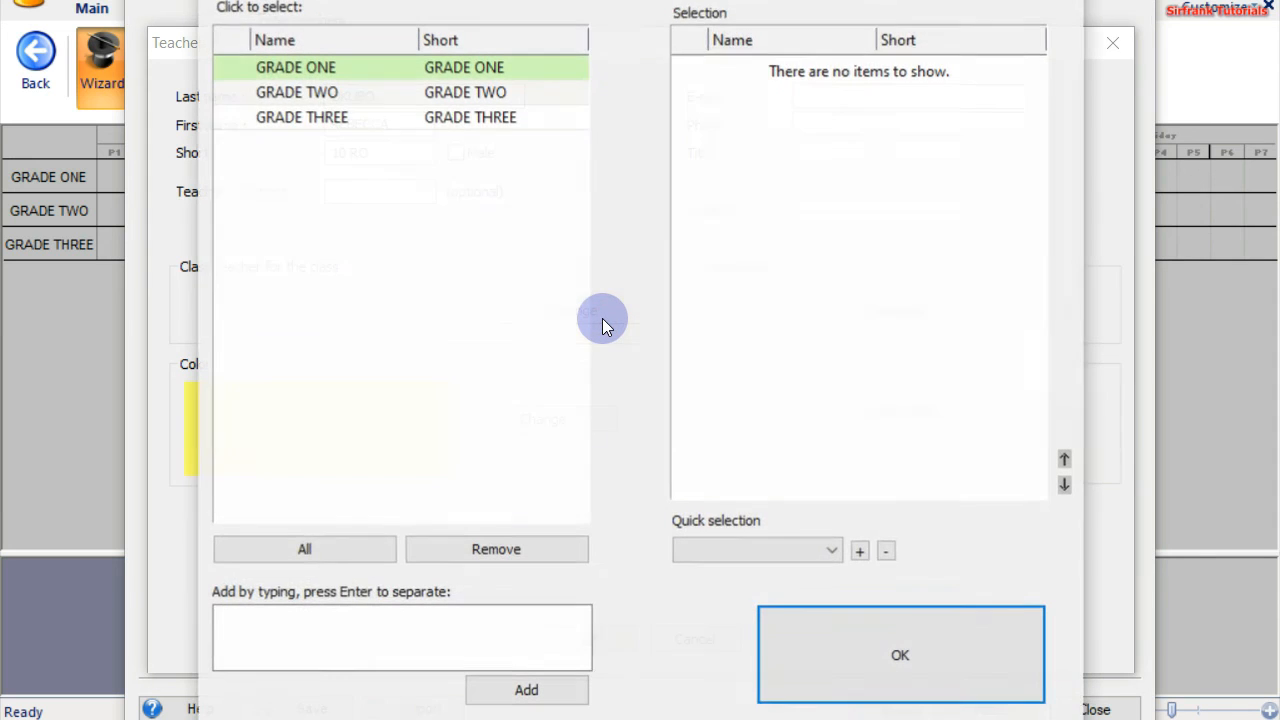
click(442, 117)
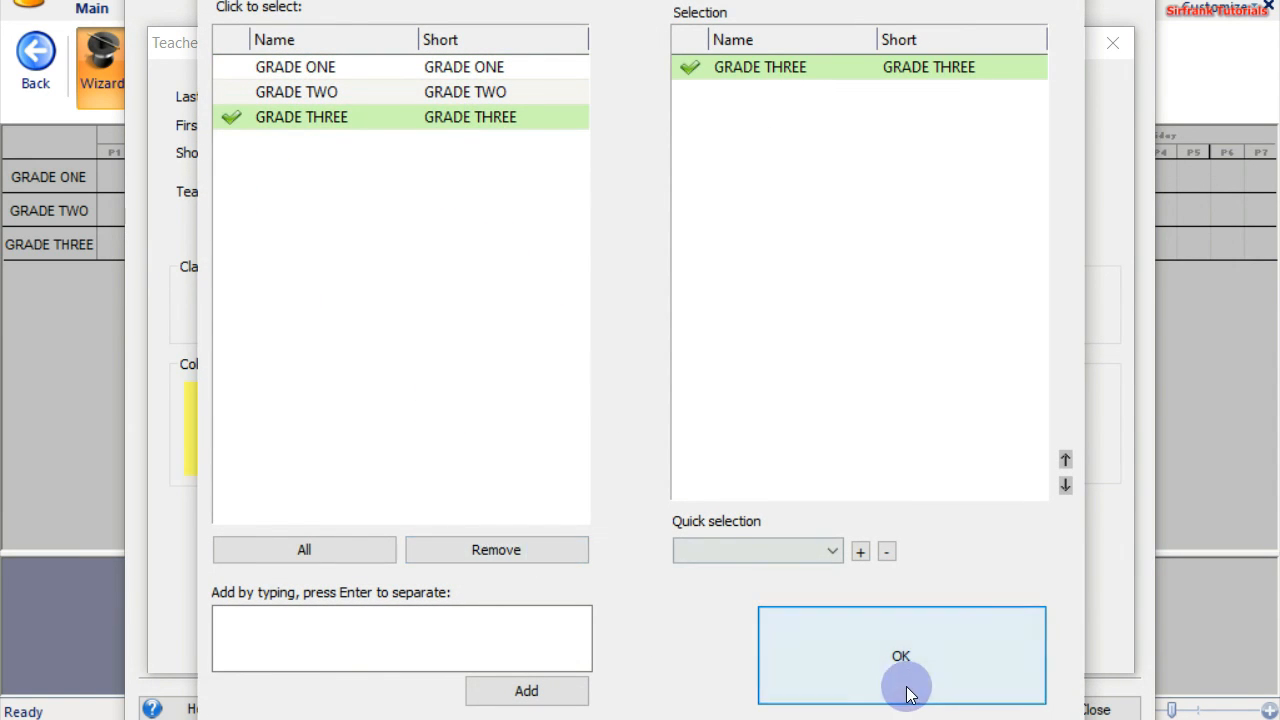
click(869, 663)
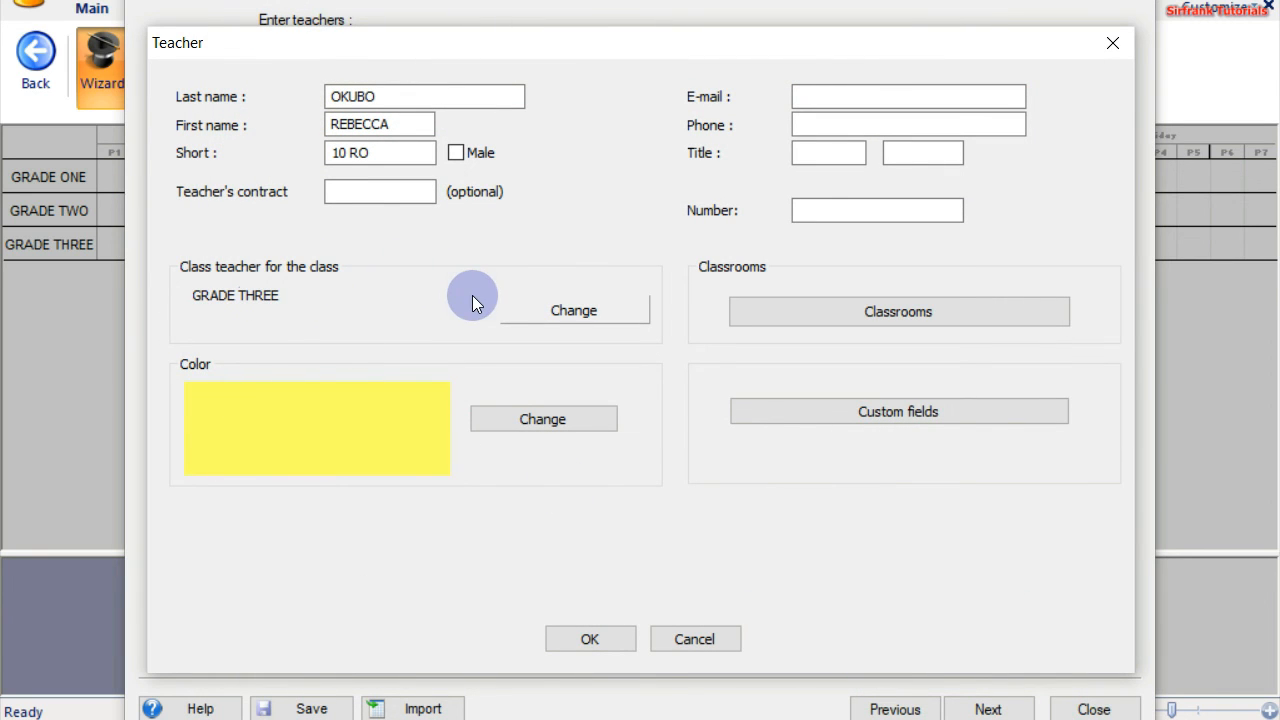
click(599, 636)
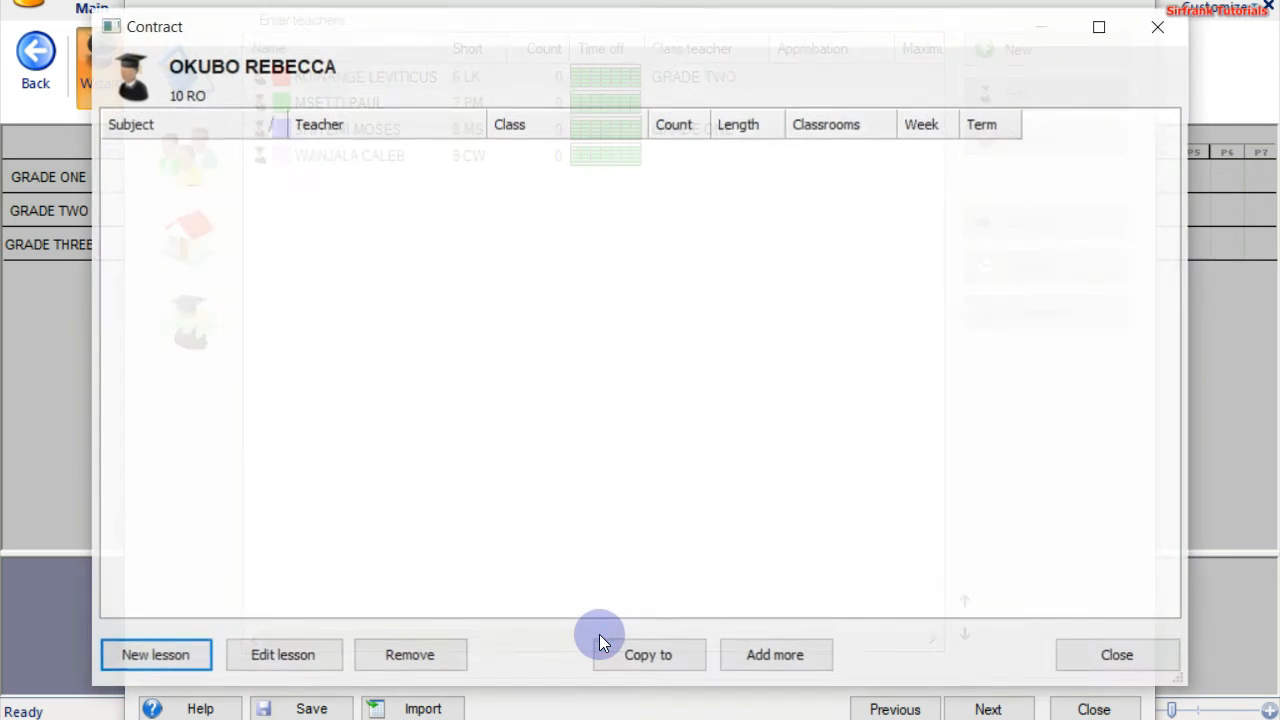
click(1102, 656)
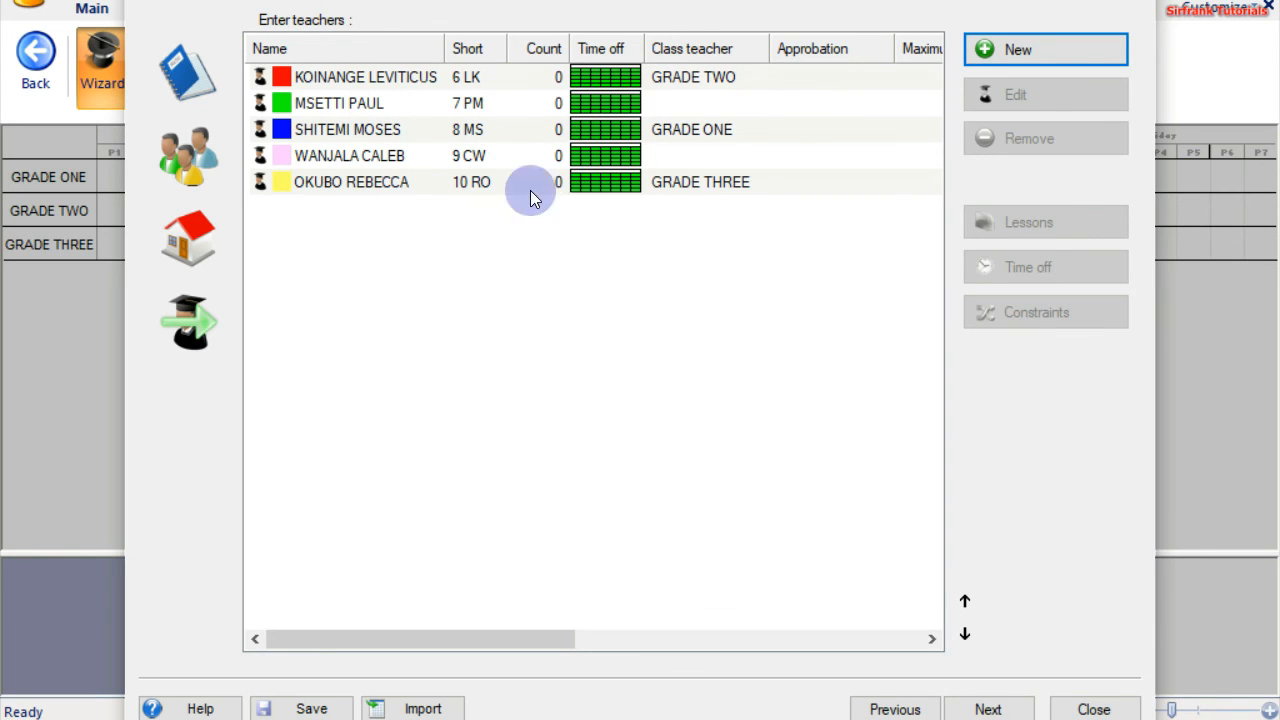
click(466, 77)
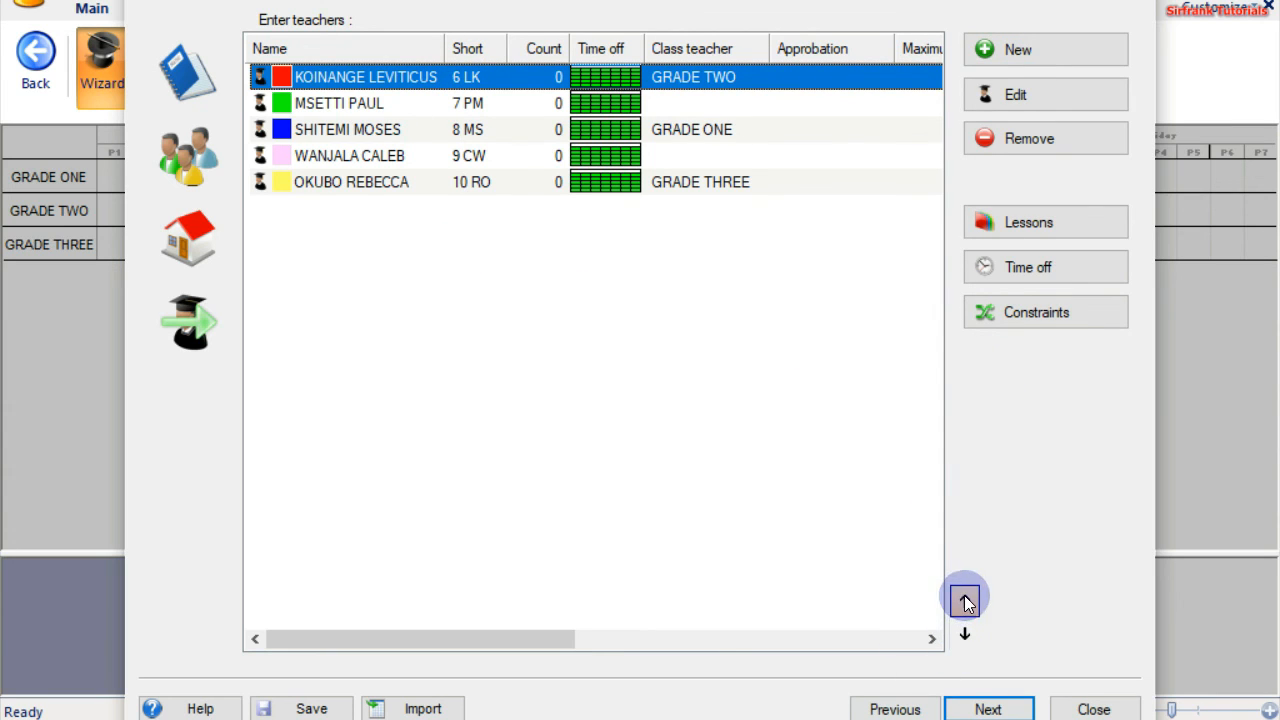
click(966, 631)
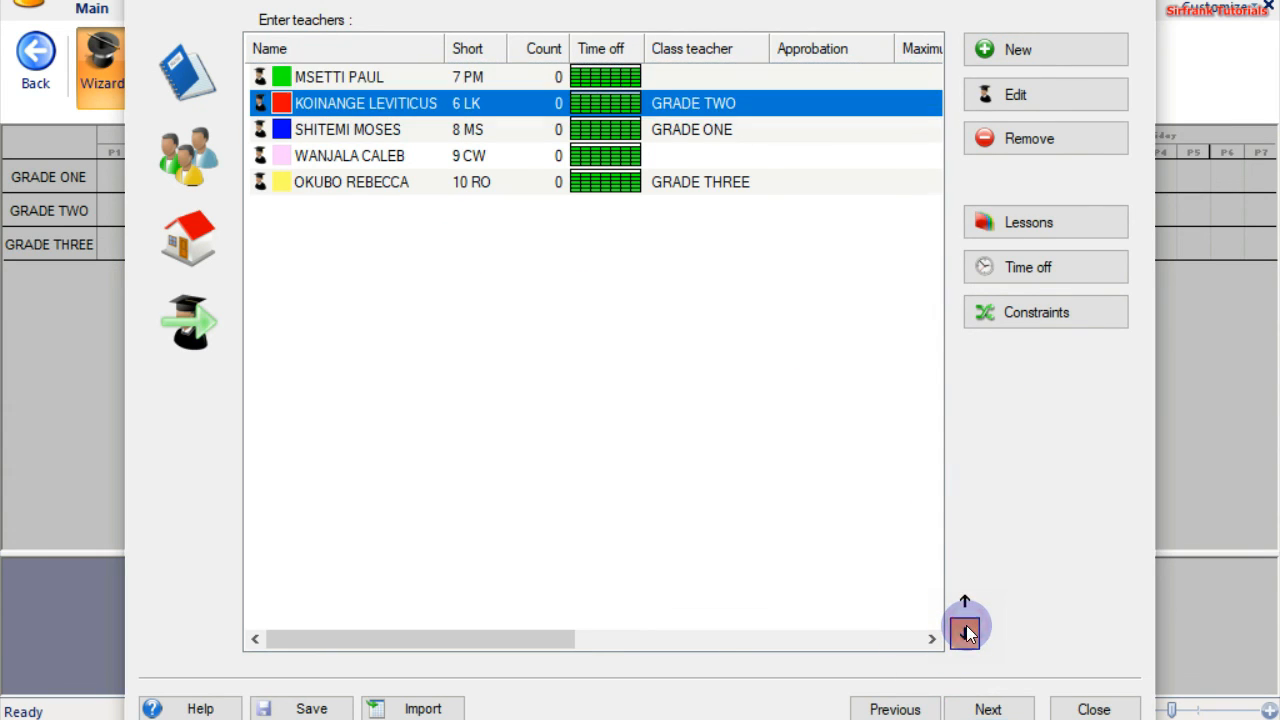
click(966, 631)
click(966, 631)
click(966, 631)
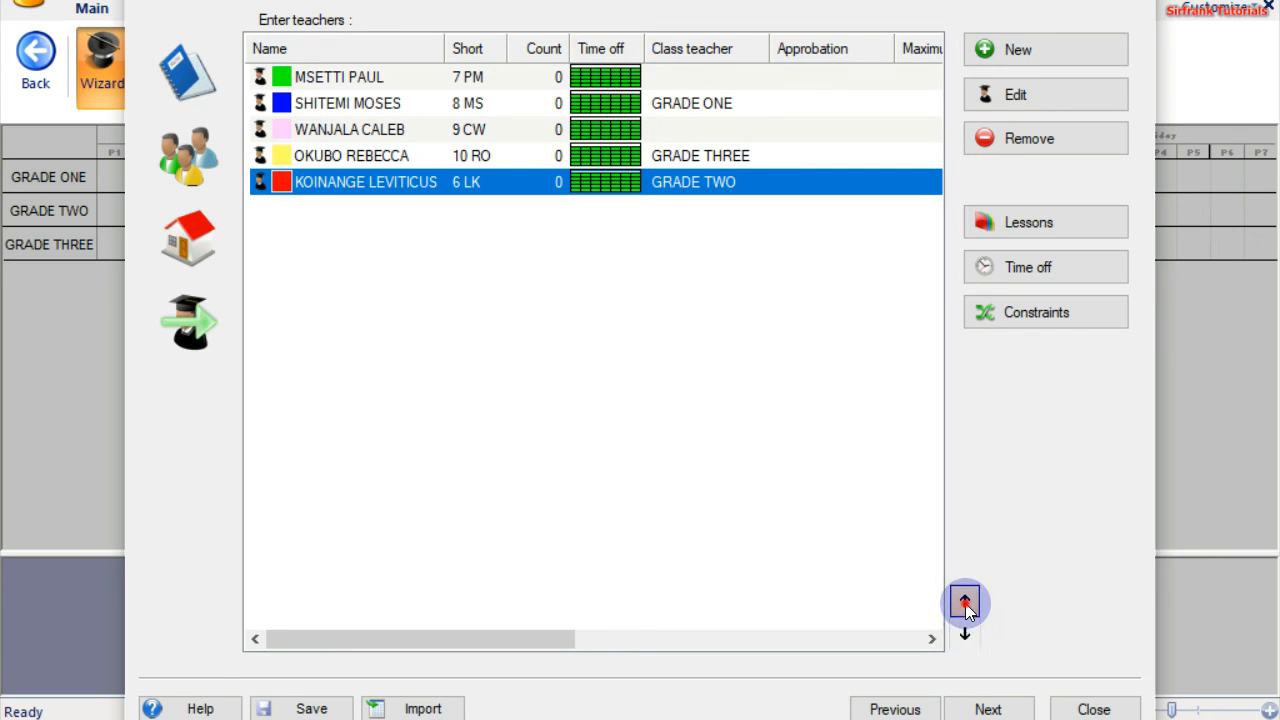
click(965, 603)
click(965, 603)
click(965, 603)
click(965, 603)
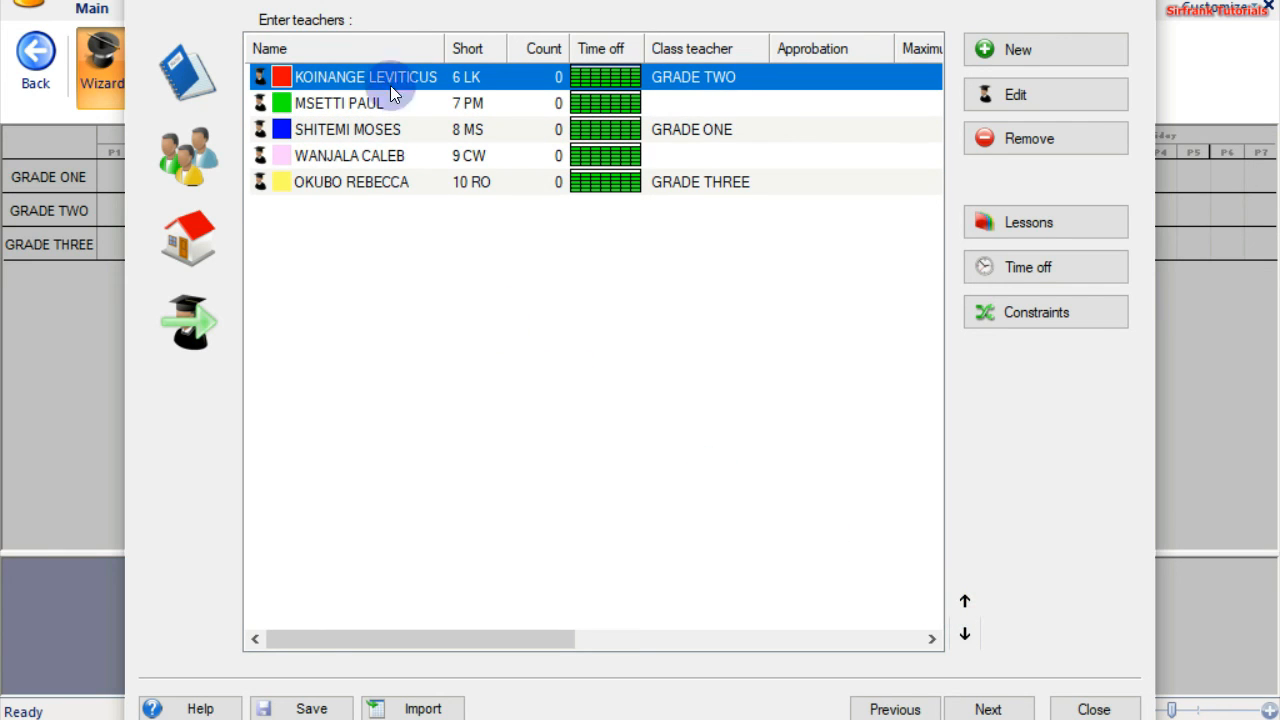
click(443, 206)
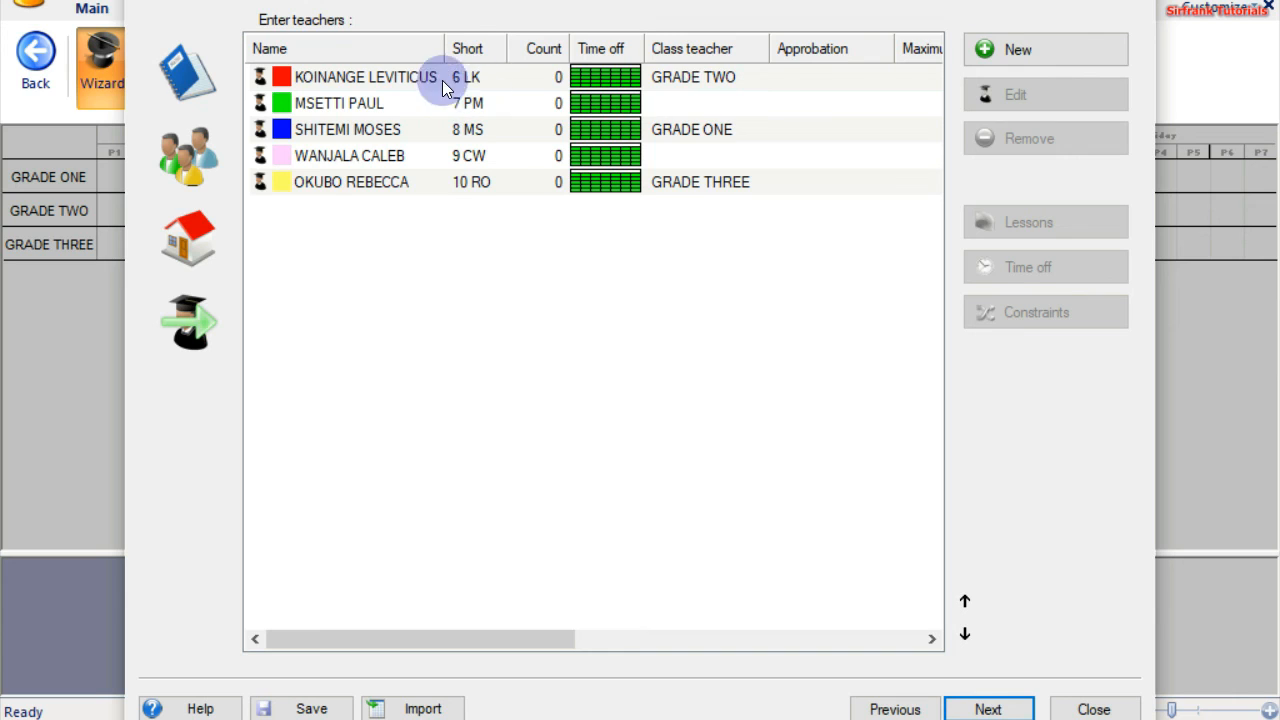